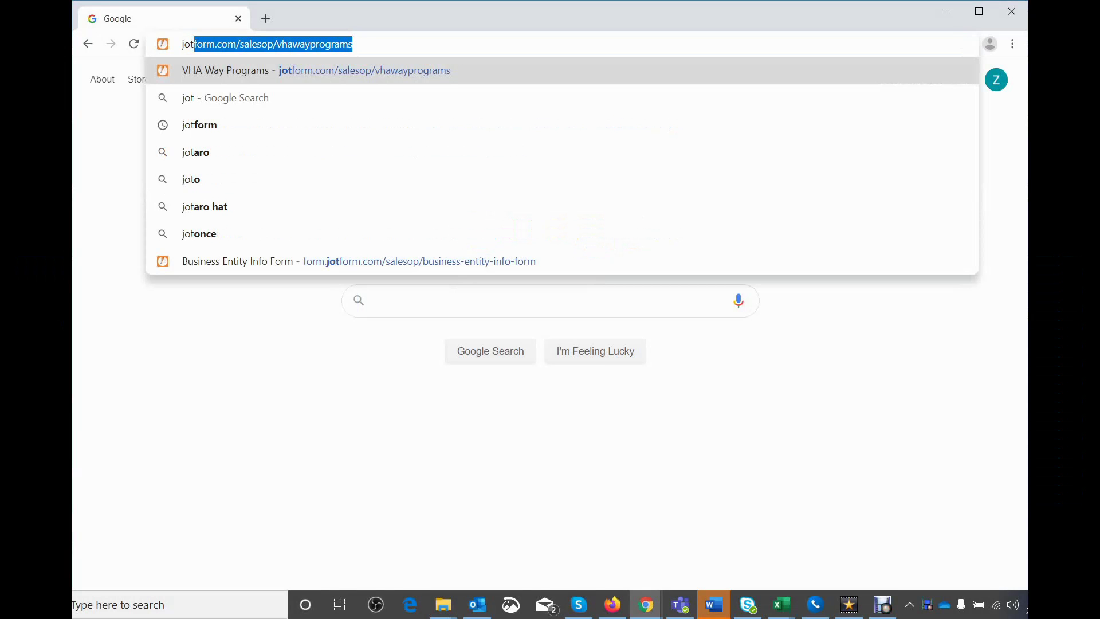
Open the VHA Way Programs page and follow its Business Entity Info Form link under VHA Onboarding.
{"action": "key", "text": "Return"}
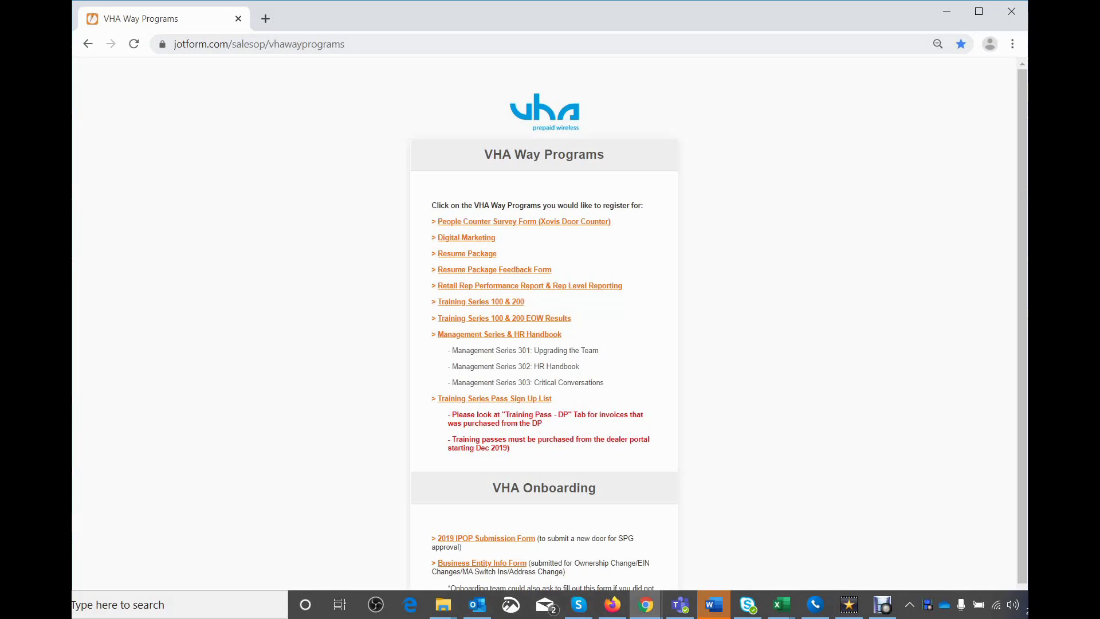
{"action": "scroll", "coordinate": [545, 327], "scroll_direction": "down", "scroll_amount": 1}
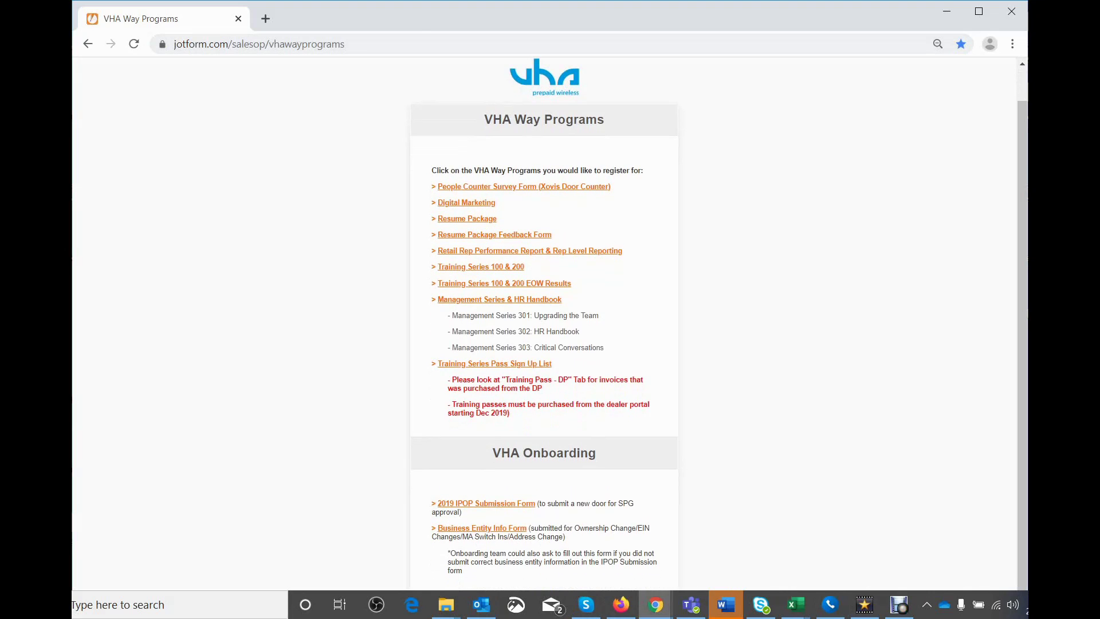
{"action": "left_click", "coordinate": [482, 529]}
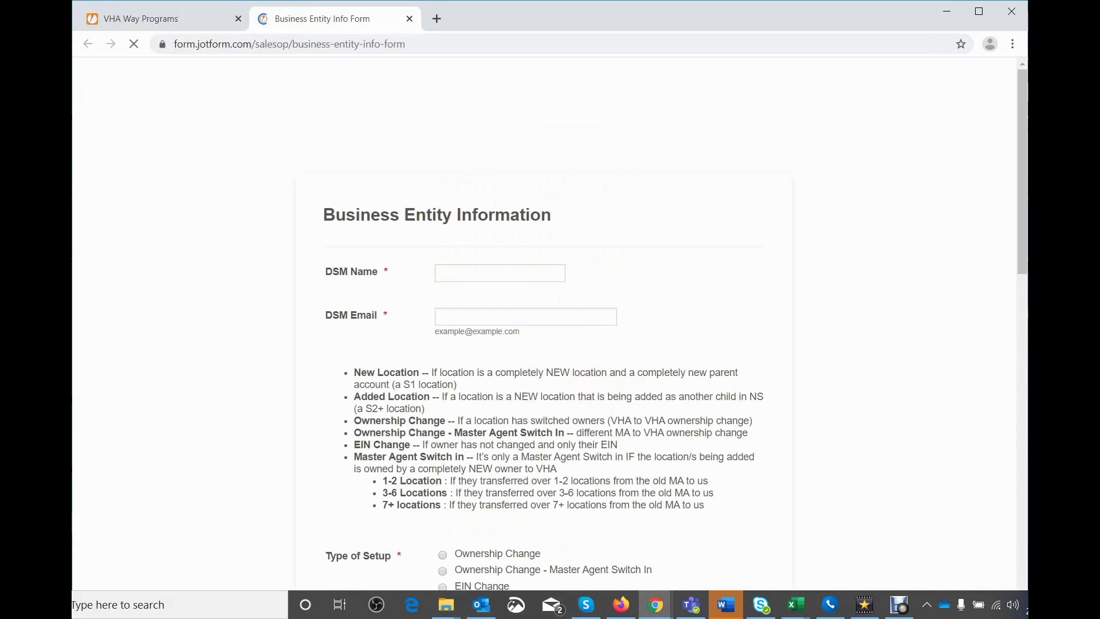
Enter DSM as the DSM name and fill in the DSM e-mail address on the Business Entity Information form.
{"action": "scroll", "coordinate": [544, 324], "scroll_direction": "down", "scroll_amount": 1}
{"action": "scroll", "coordinate": [544, 323], "scroll_direction": "down", "scroll_amount": 2}
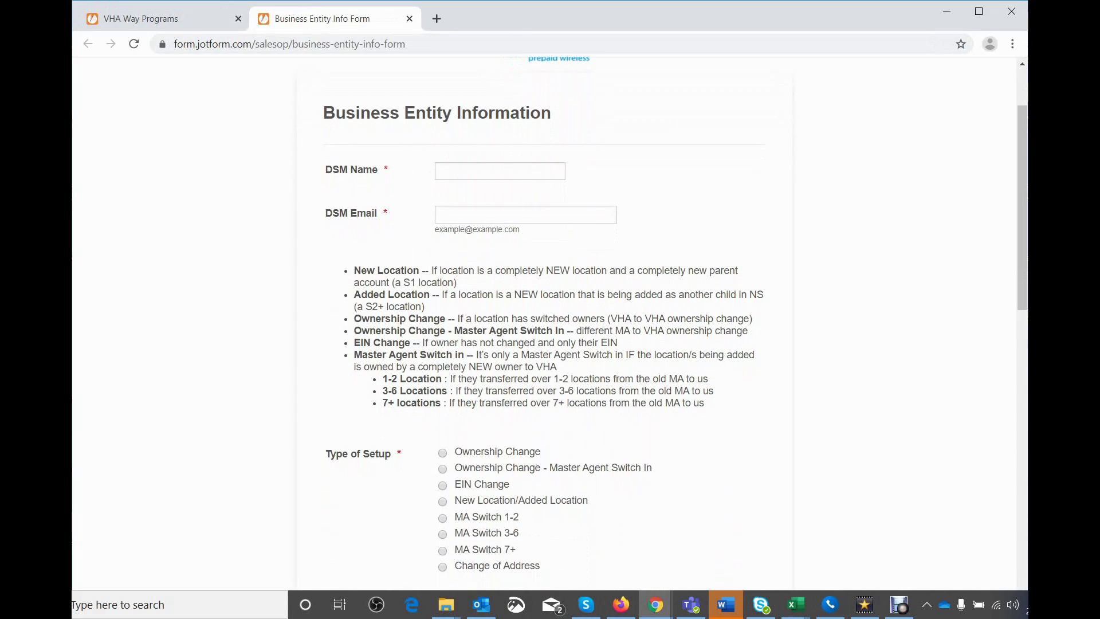
{"action": "left_click", "coordinate": [500, 170]}
{"action": "type", "text": "dsm"}
{"action": "key", "text": "Down"}
{"action": "key", "text": "Return"}
{"action": "key", "text": "Tab"}
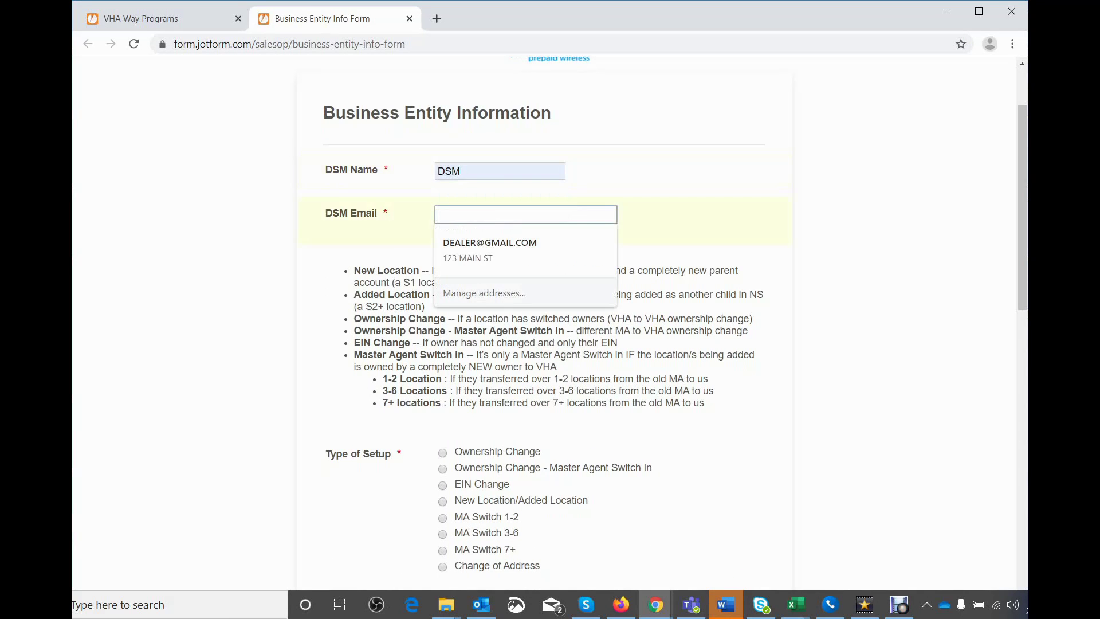
{"action": "type", "text": "dsm"}
{"action": "key", "text": "Down"}
{"action": "key", "text": "Return"}
Set the type of setup to EIN Change and answer No to whether this is an MDF door.
{"action": "scroll", "coordinate": [551, 321], "scroll_direction": "down", "scroll_amount": 2}
{"action": "scroll", "coordinate": [551, 321], "scroll_direction": "down", "scroll_amount": 2}
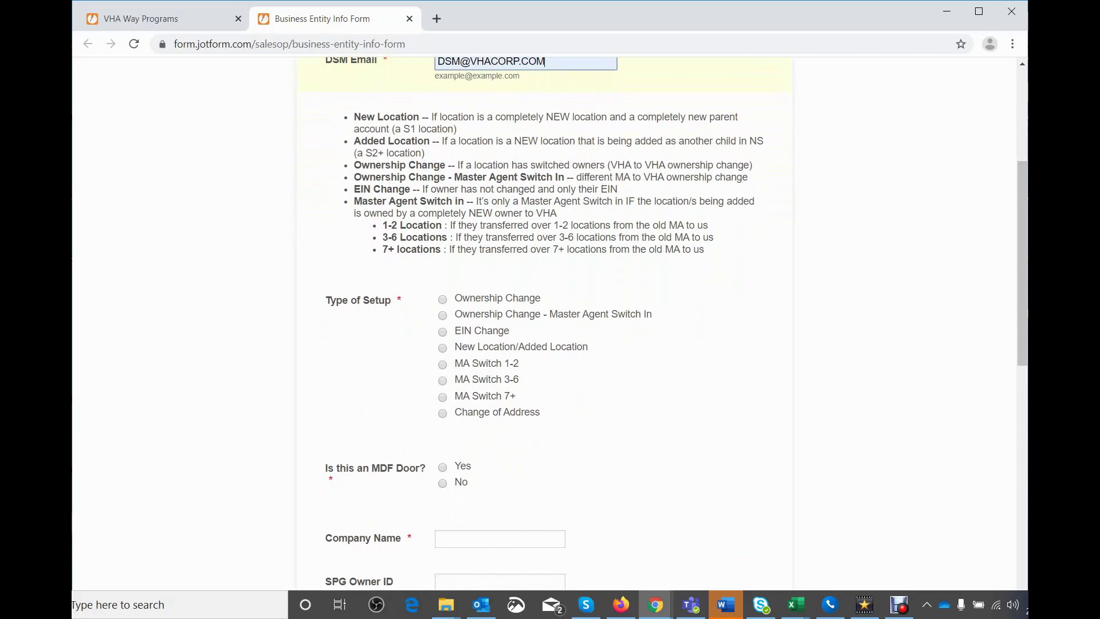
{"action": "key", "text": "ctrl"}
{"action": "left_click", "coordinate": [443, 329]}
{"action": "left_click", "coordinate": [442, 332]}
{"action": "scroll", "coordinate": [551, 321], "scroll_direction": "down", "scroll_amount": 3}
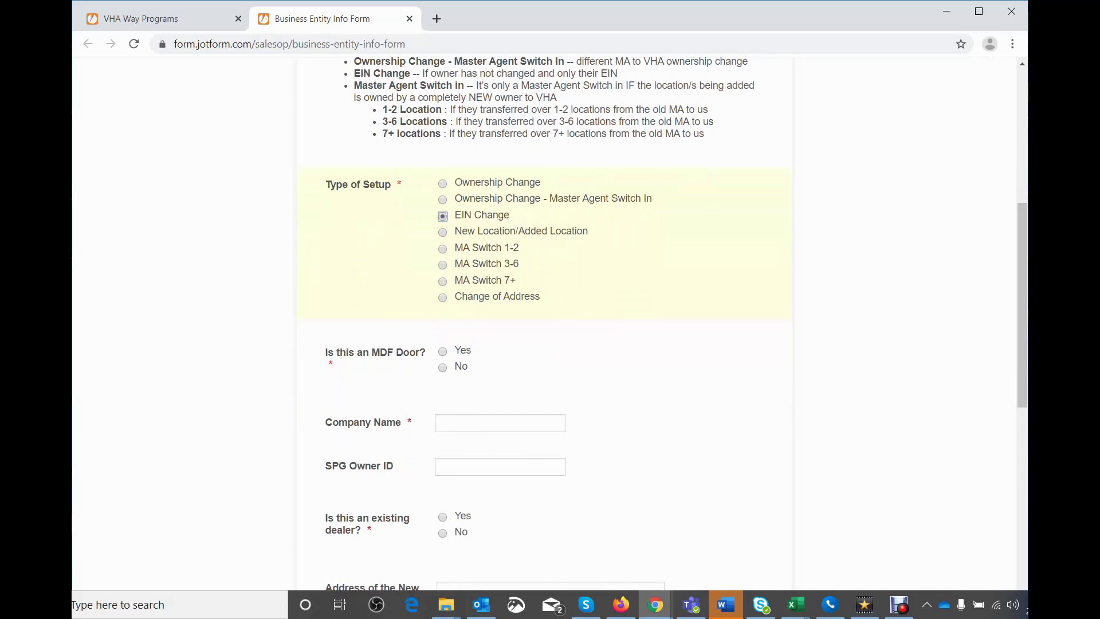
{"action": "left_click", "coordinate": [443, 367]}
Enter BOOST as the company name and fill in the SPG owner ID.
{"action": "scroll", "coordinate": [442, 367], "scroll_direction": "down", "scroll_amount": 1}
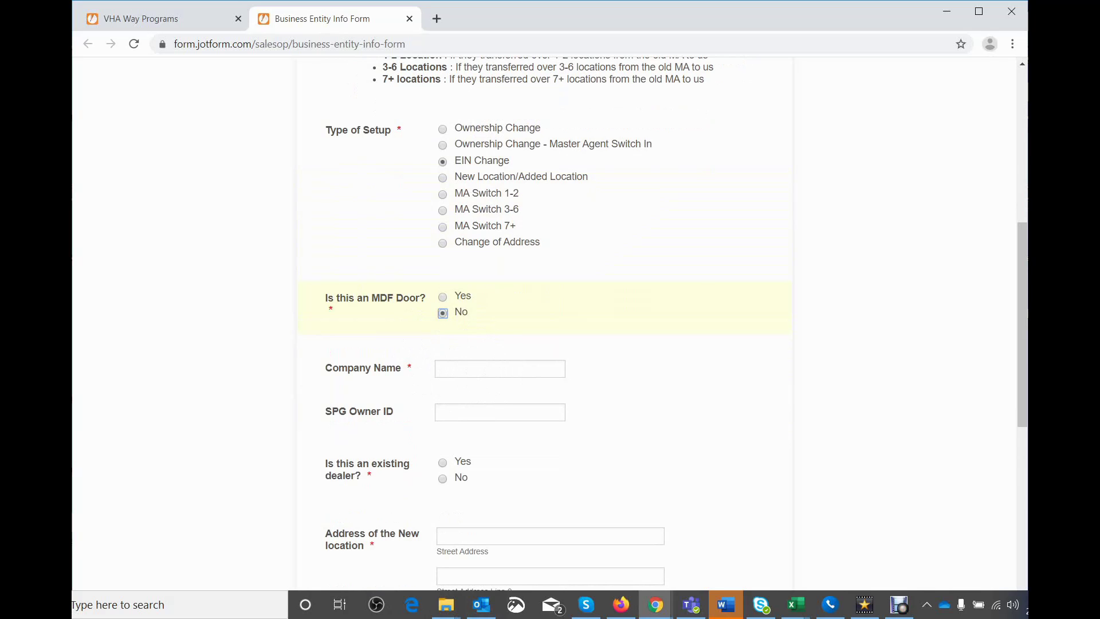
{"action": "key", "text": "Tab"}
{"action": "key", "text": "Down"}
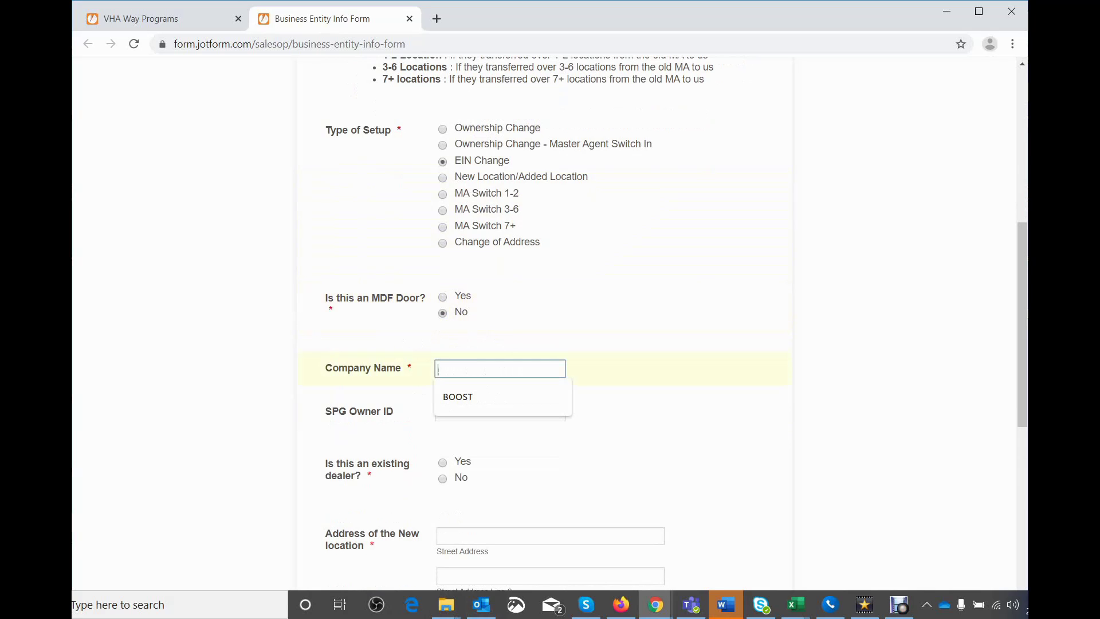
{"action": "key", "text": "Down"}
{"action": "key", "text": "Return"}
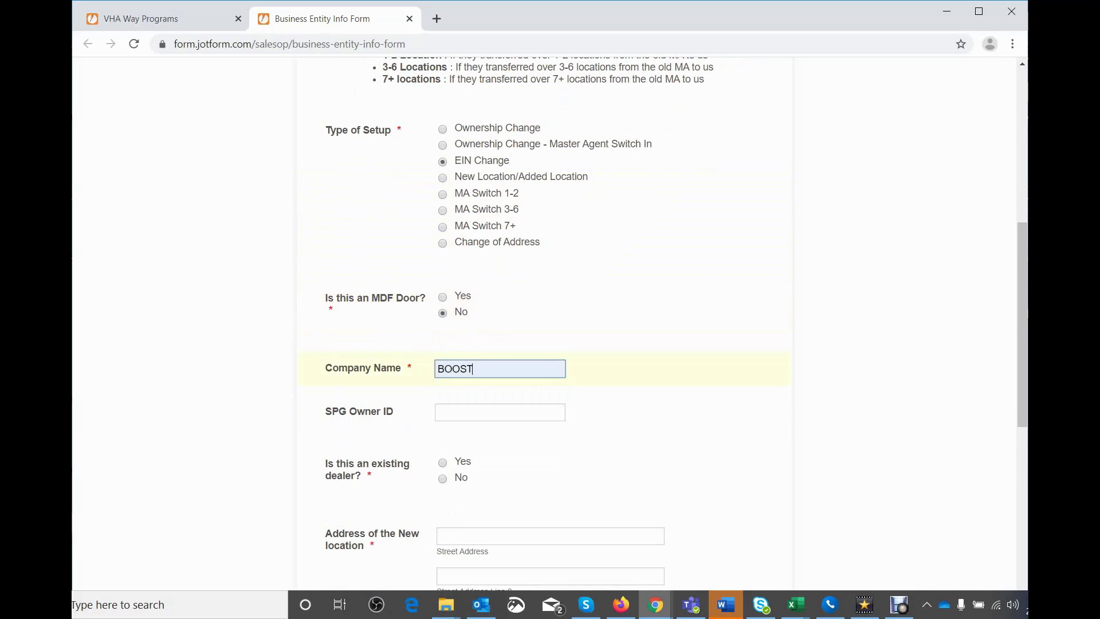
{"action": "key", "text": "Tab"}
{"action": "type", "text": "123467"}
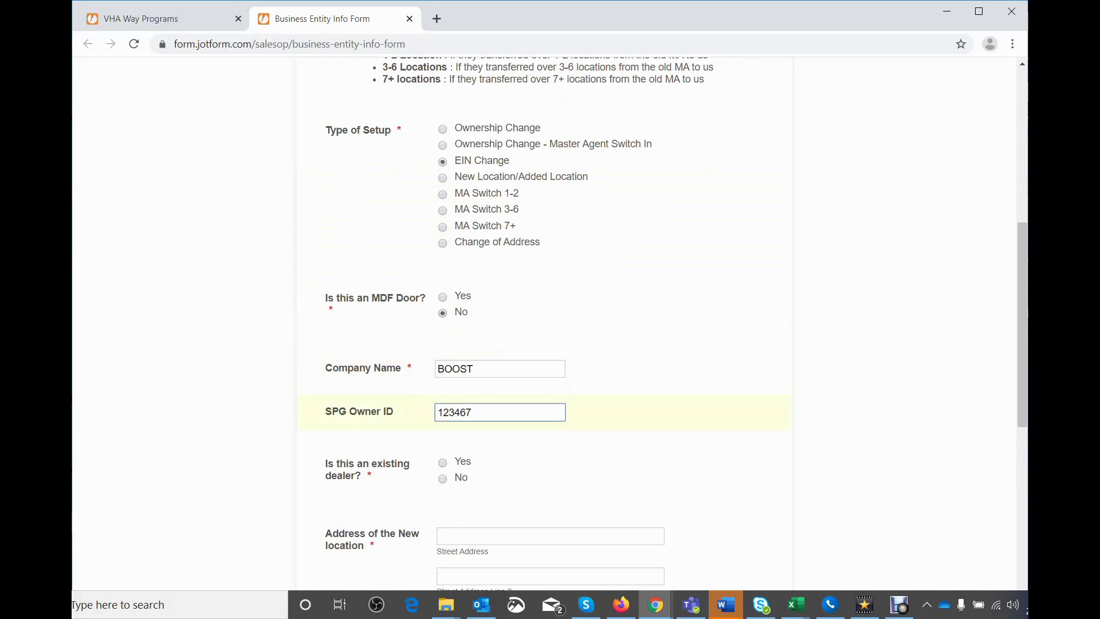
Answer Yes to the existing dealer question and fill in the new location's address from the saved address entry.
{"action": "scroll", "coordinate": [547, 321], "scroll_direction": "down", "scroll_amount": 1}
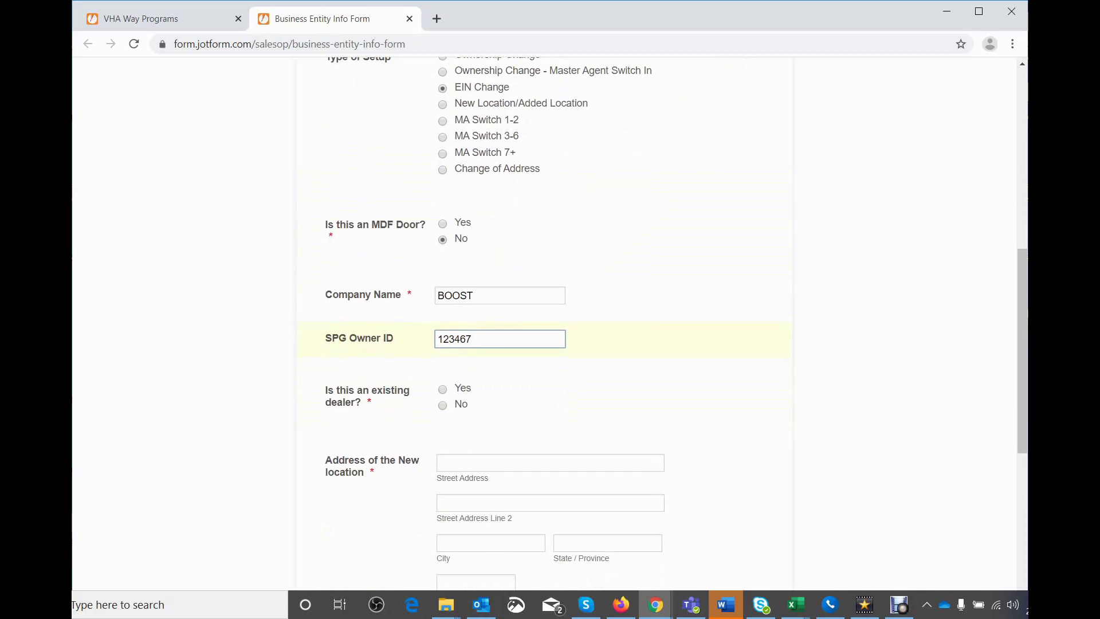
{"action": "left_click", "coordinate": [442, 389]}
{"action": "scroll", "coordinate": [477, 236], "scroll_direction": "down", "scroll_amount": 3}
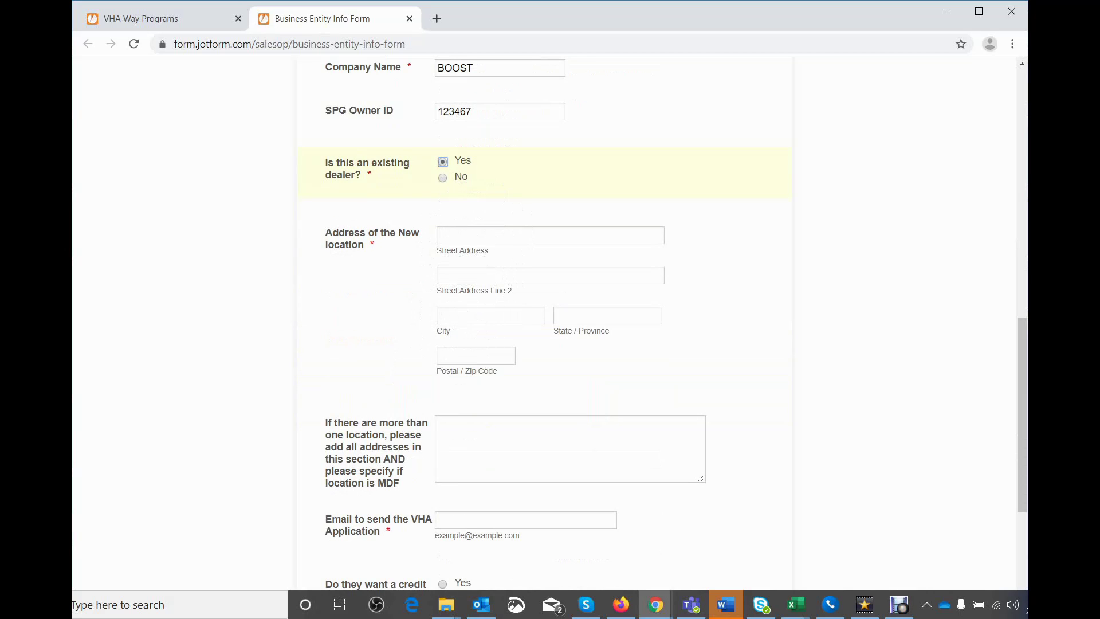
{"action": "left_click", "coordinate": [440, 235]}
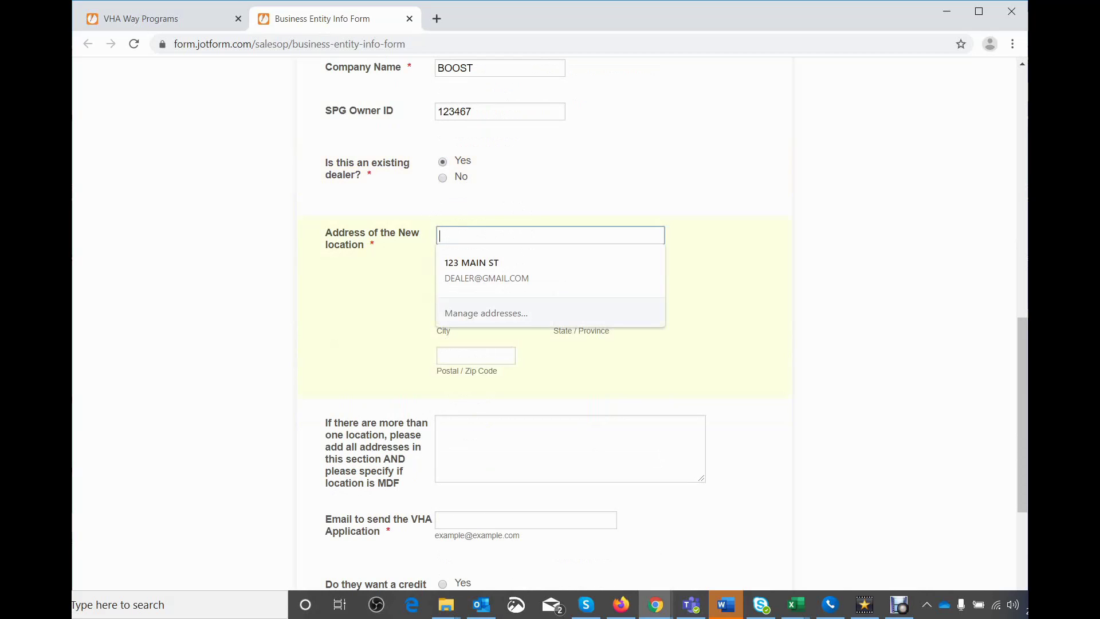
{"action": "key", "text": "Tab"}
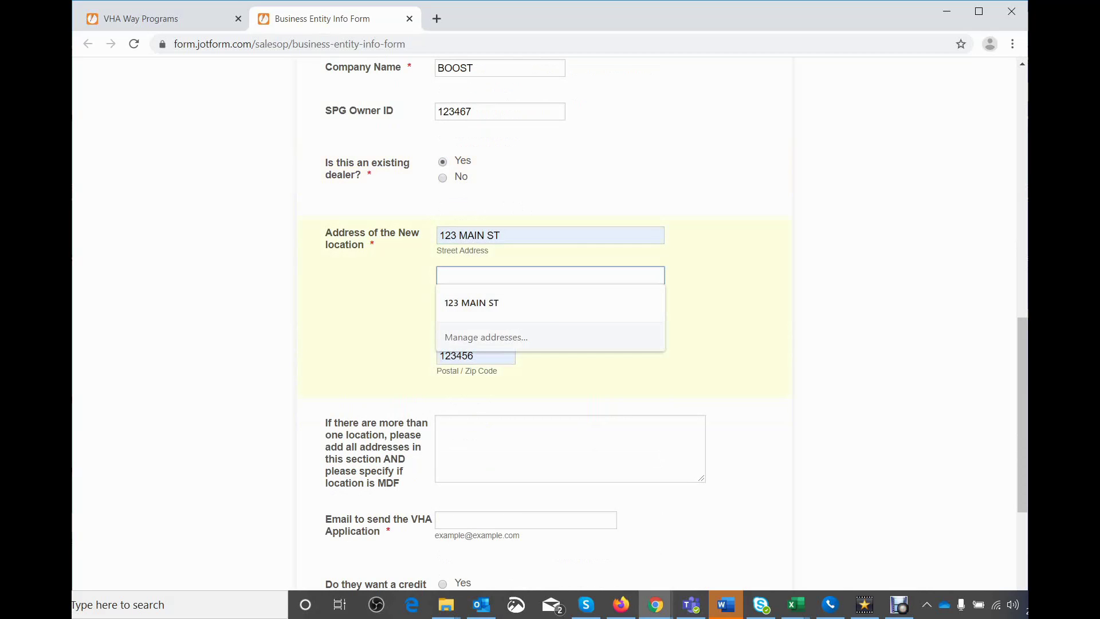
{"action": "key", "text": "Escape"}
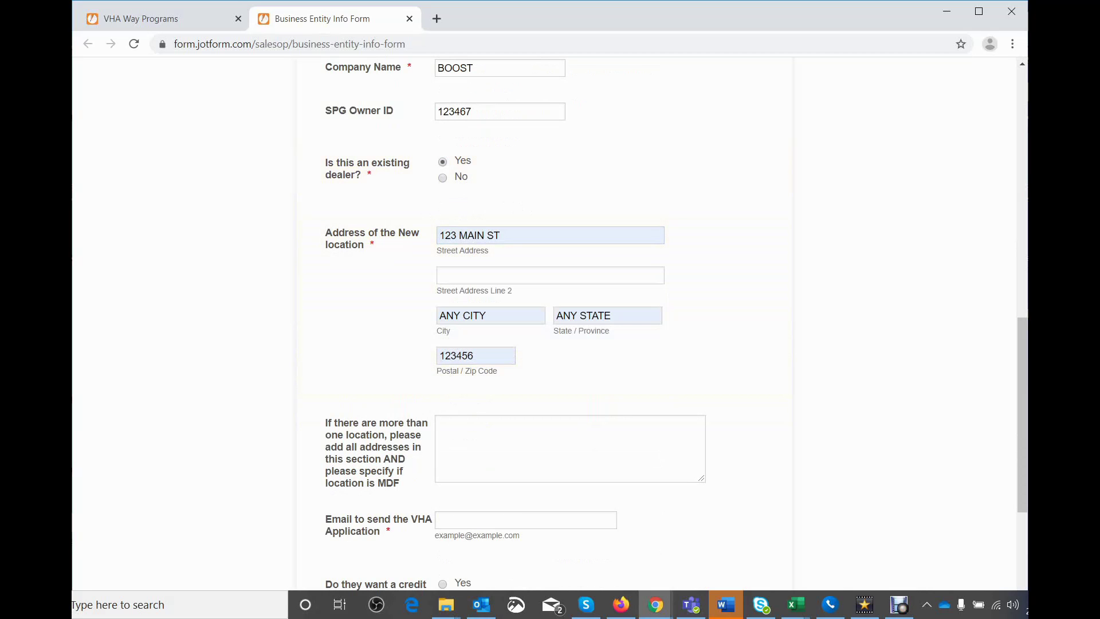
List address1 and address2 on separate lines in the section for additional locations.
{"action": "scroll", "coordinate": [543, 324], "scroll_direction": "down", "scroll_amount": 2}
{"action": "left_click", "coordinate": [447, 274]}
{"action": "type", "text": "add"}
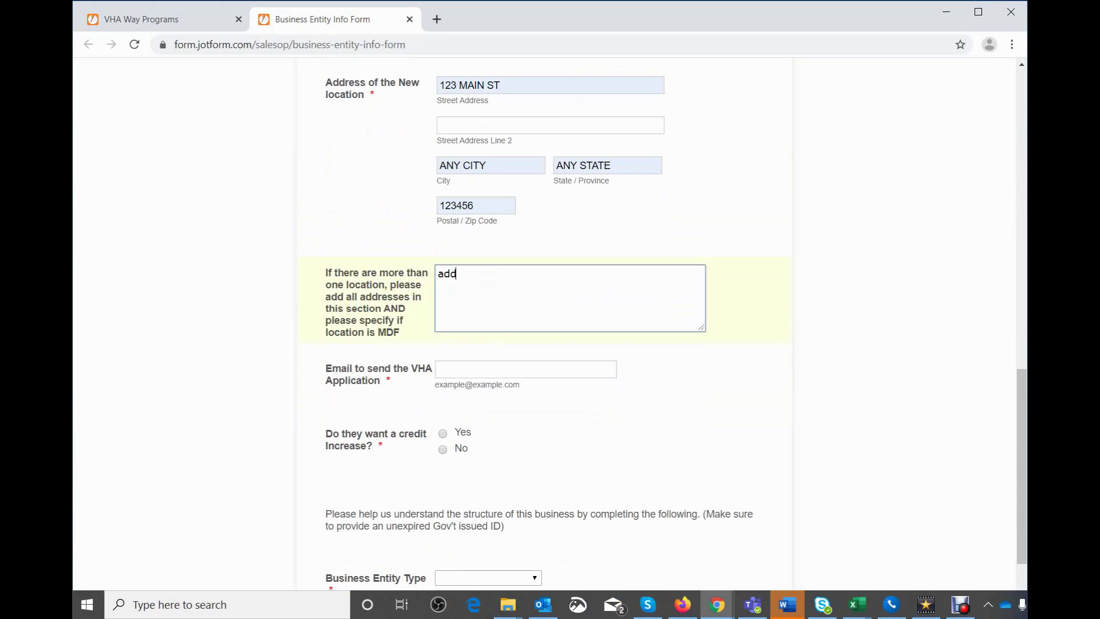
{"action": "type", "text": "ress1"}
{"action": "key", "text": "Return"}
{"action": "type", "text": "address2"}
Fill in the e-mail address that the VHA application is sent to, using the saved dealer entry.
{"action": "left_click", "coordinate": [503, 369]}
{"action": "key", "text": "Down"}
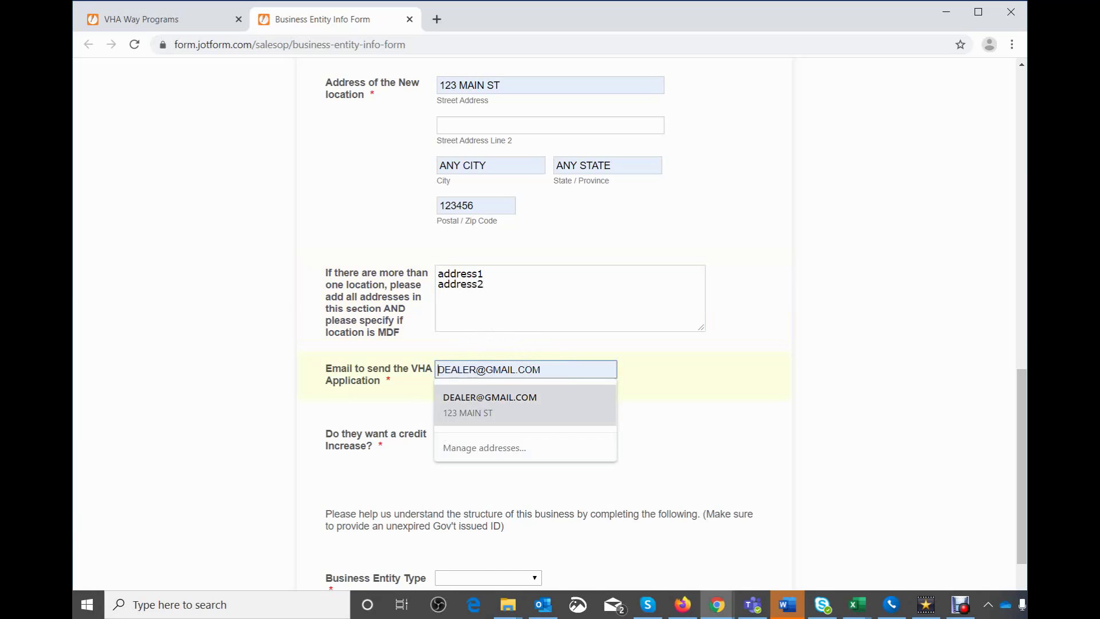
{"action": "key", "text": "Return"}
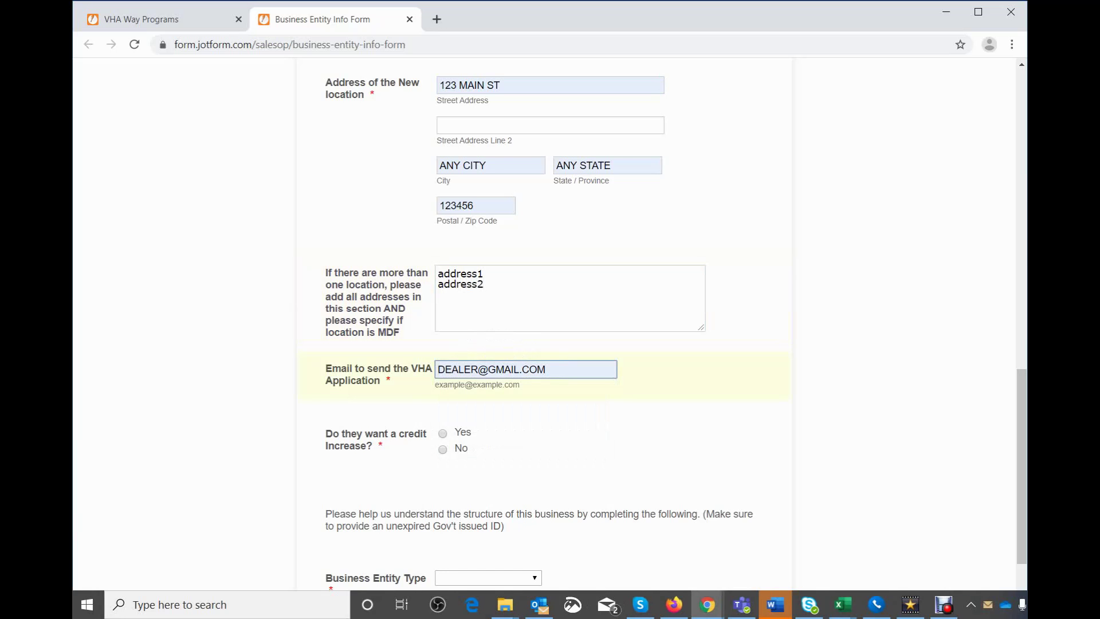
{"action": "scroll", "coordinate": [544, 321], "scroll_direction": "down", "scroll_amount": 1}
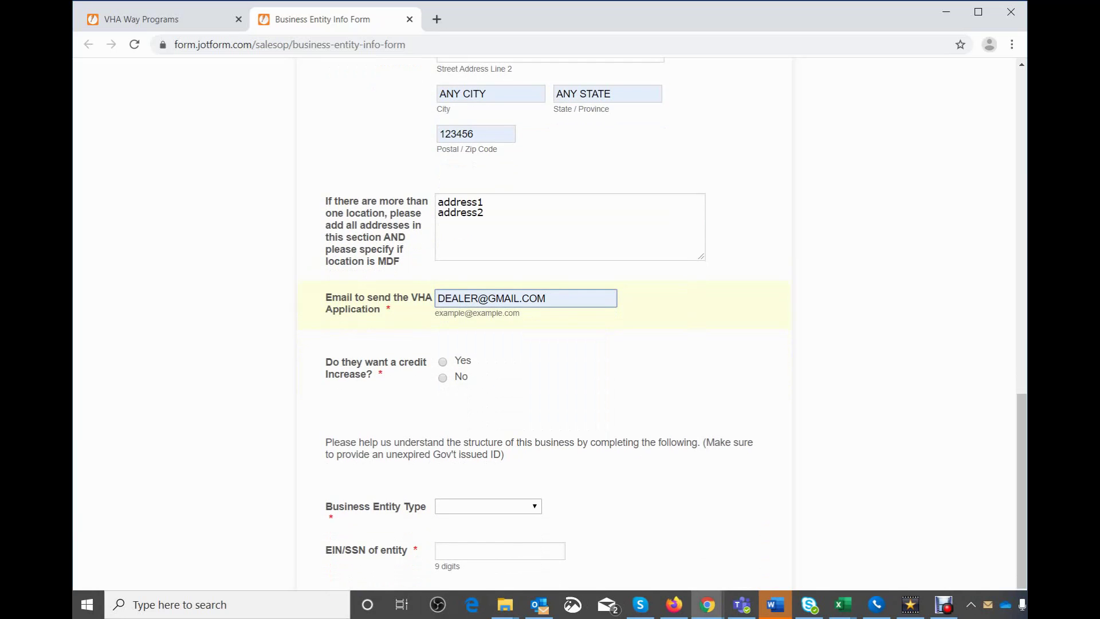
{"action": "left_click", "coordinate": [418, 369]}
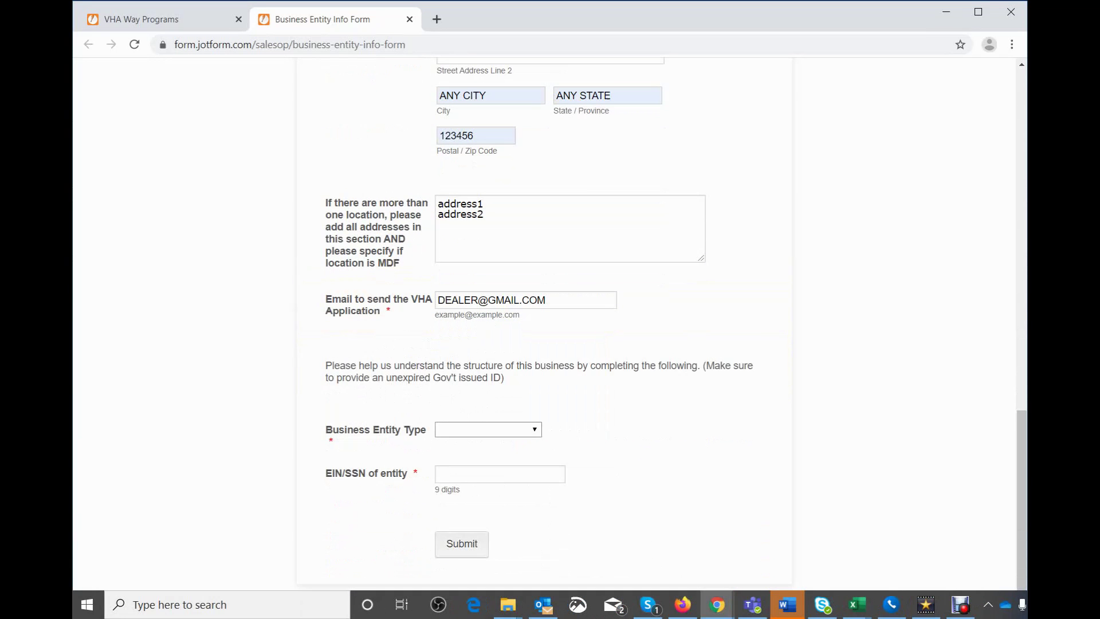
Set the business entity type to Sole Proprietor.
{"action": "left_click", "coordinate": [488, 430]}
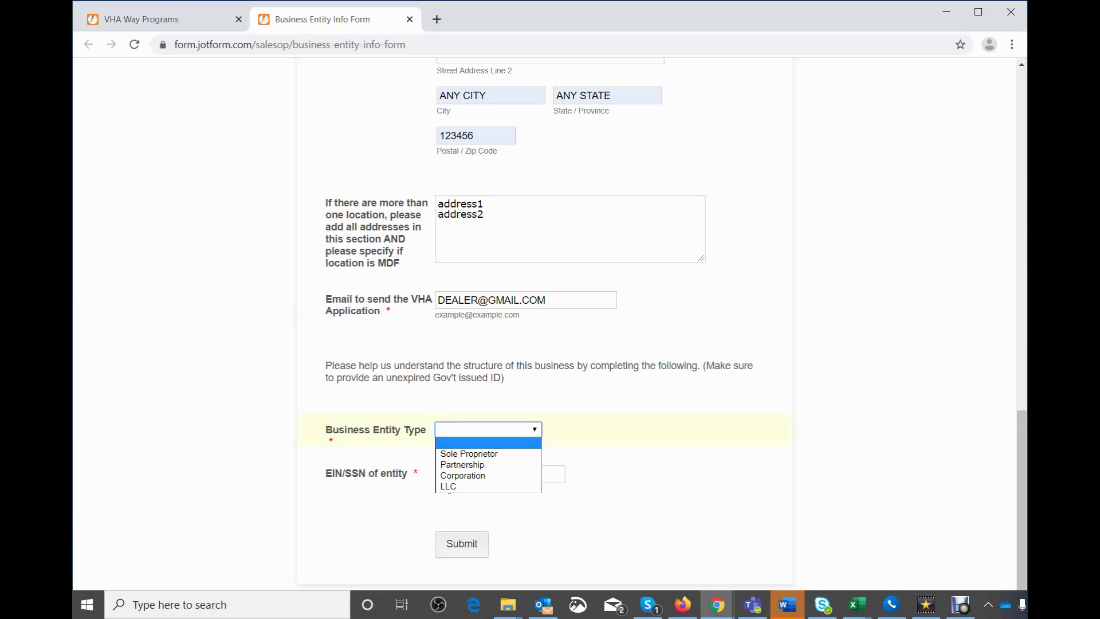
{"action": "key", "text": "Down"}
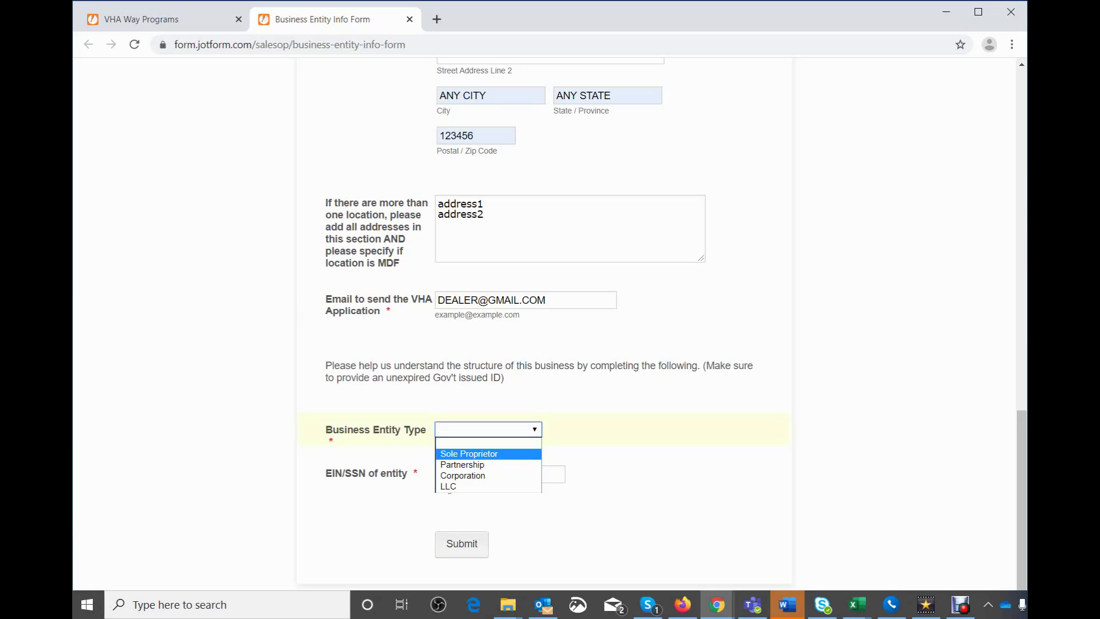
{"action": "key", "text": "Up"}
{"action": "key", "text": "Down"}
{"action": "key", "text": "Return"}
{"action": "scroll", "coordinate": [544, 321], "scroll_direction": "down", "scroll_amount": 3}
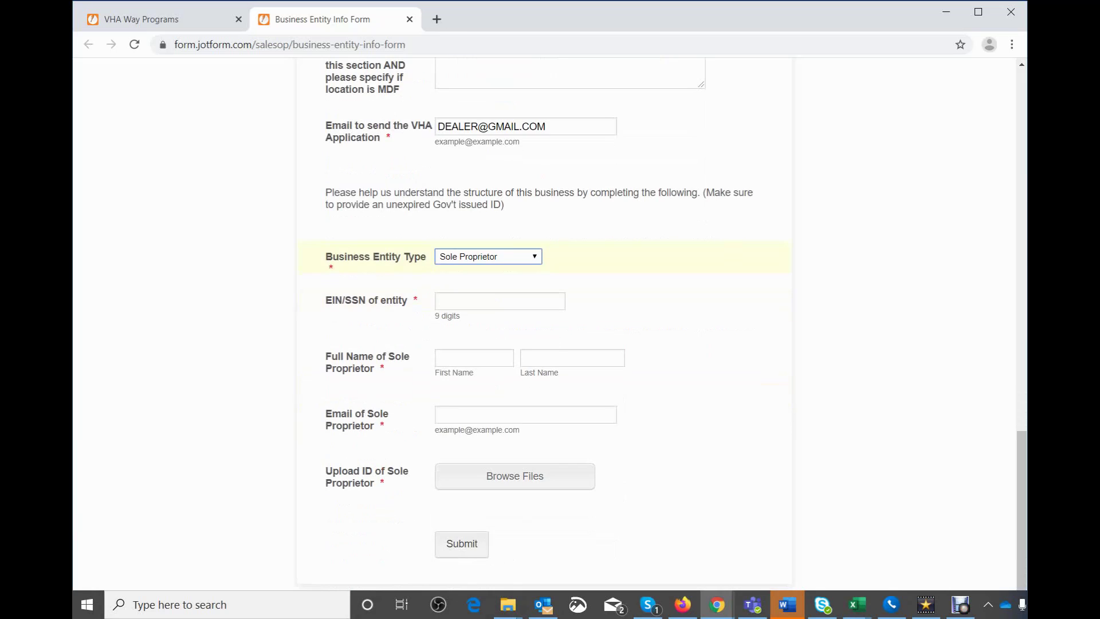
Fill in the entity's nine-digit EIN/SSN.
{"action": "left_click", "coordinate": [500, 301]}
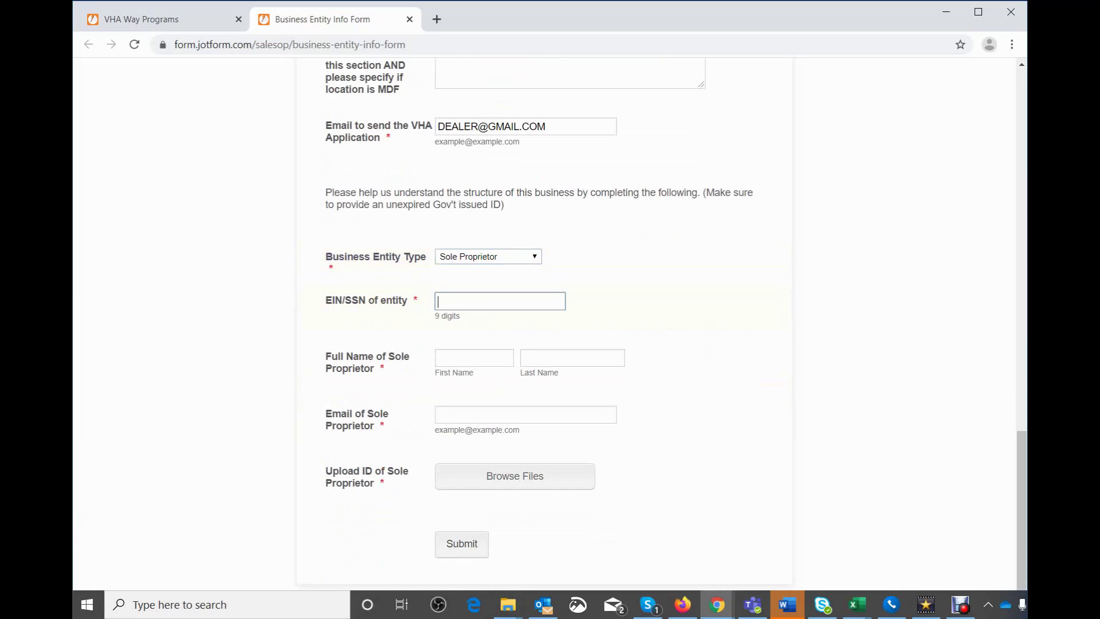
{"action": "type", "text": "1"}
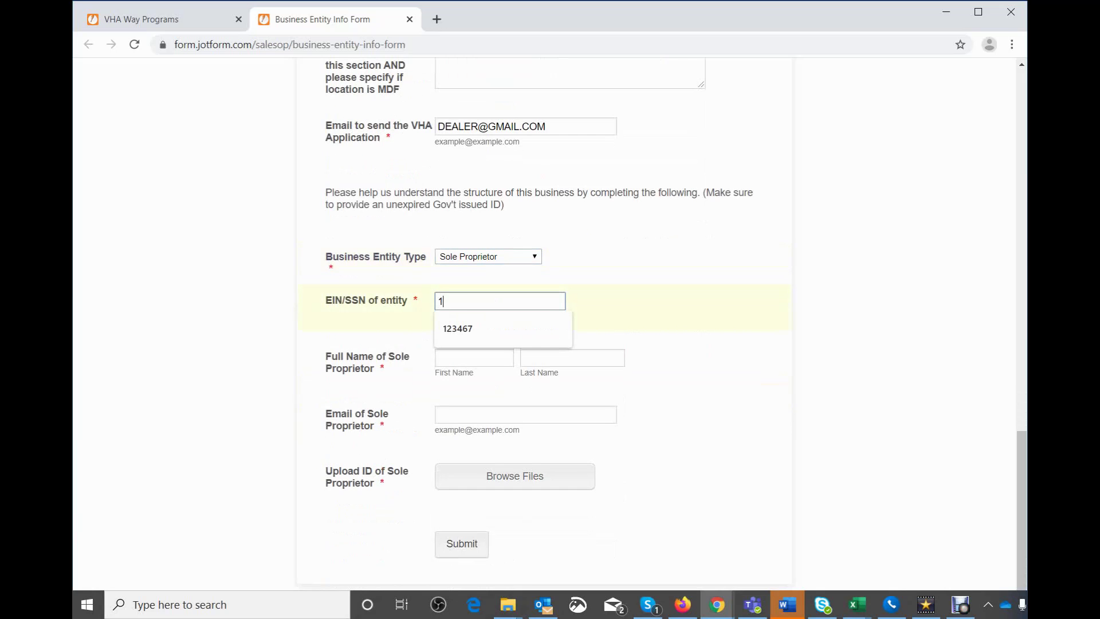
{"action": "type", "text": "23456789"}
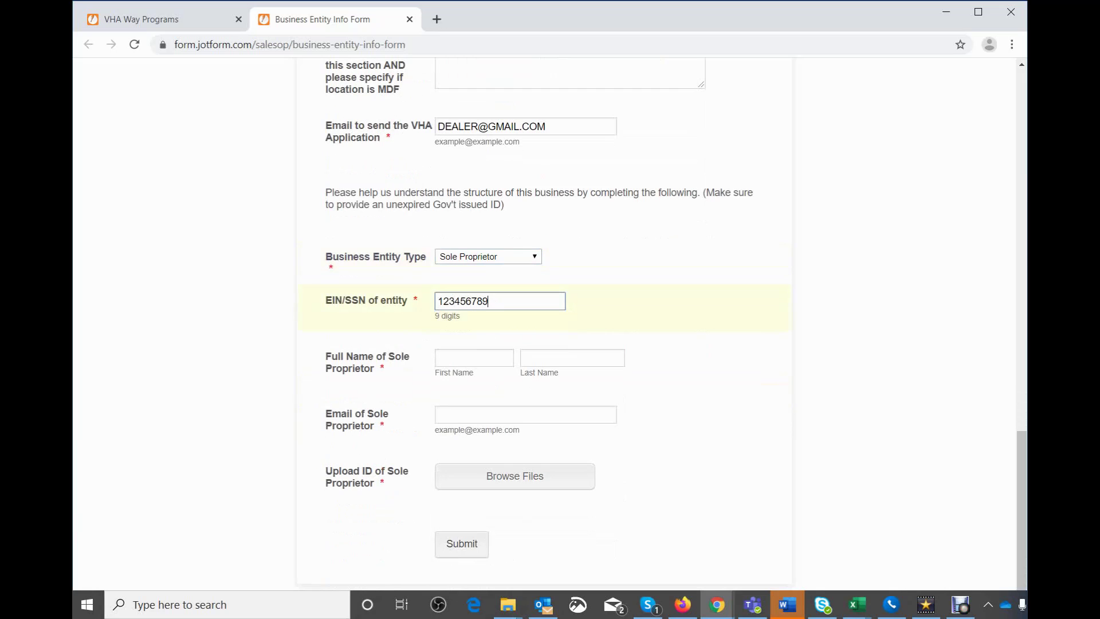
{"action": "key", "text": "Tab"}
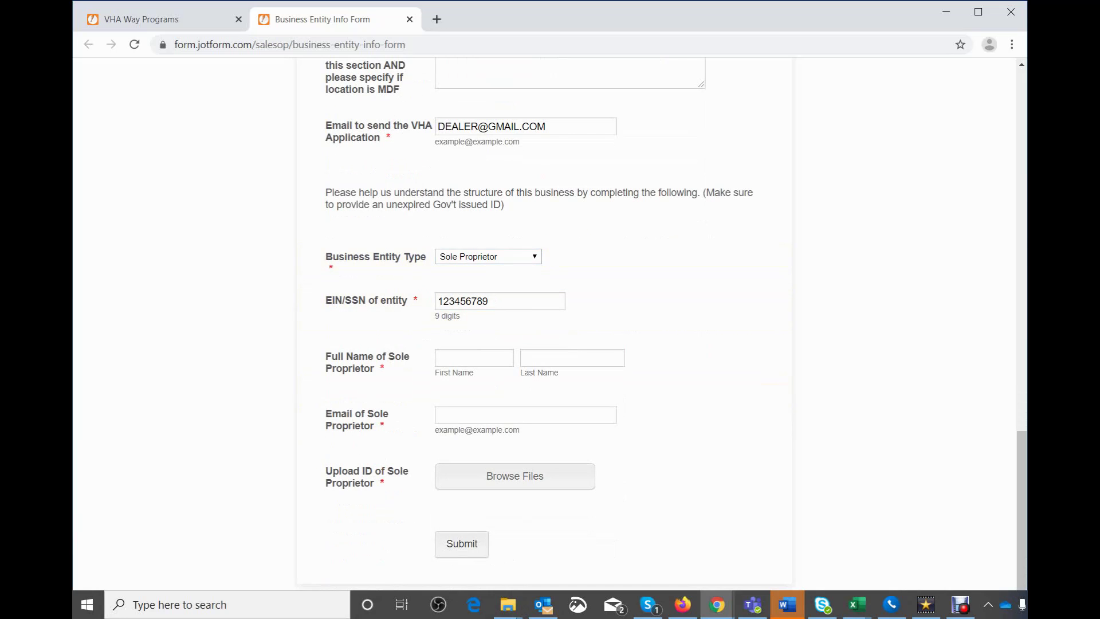
Review the sole proprietor's full name, e-mail and ID upload fields.
{"action": "left_click", "coordinate": [475, 355]}
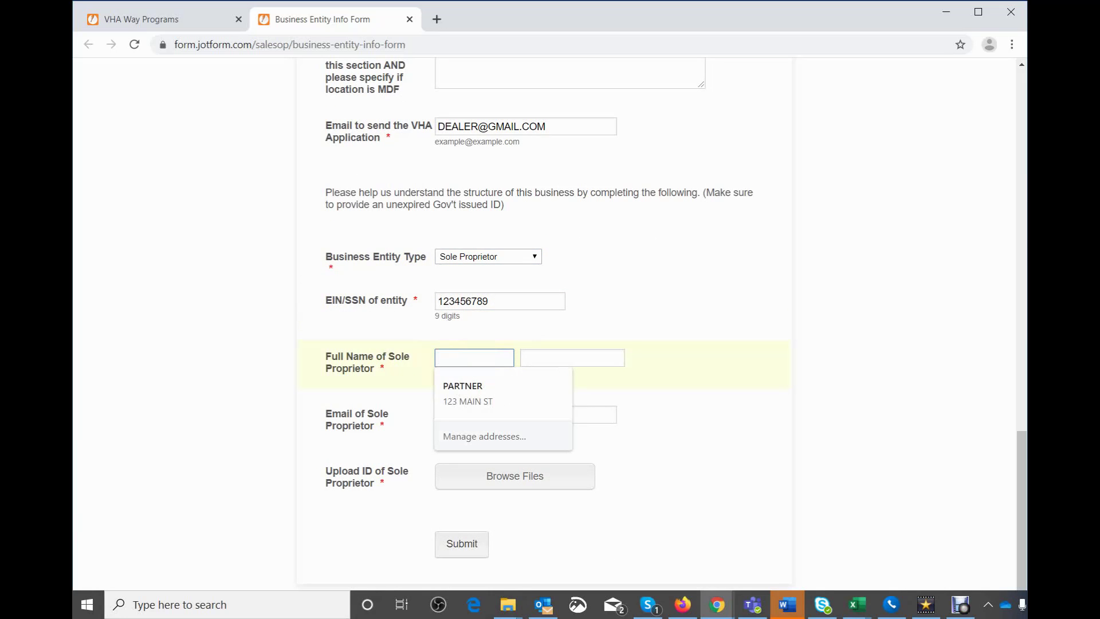
{"action": "left_click", "coordinate": [582, 357]}
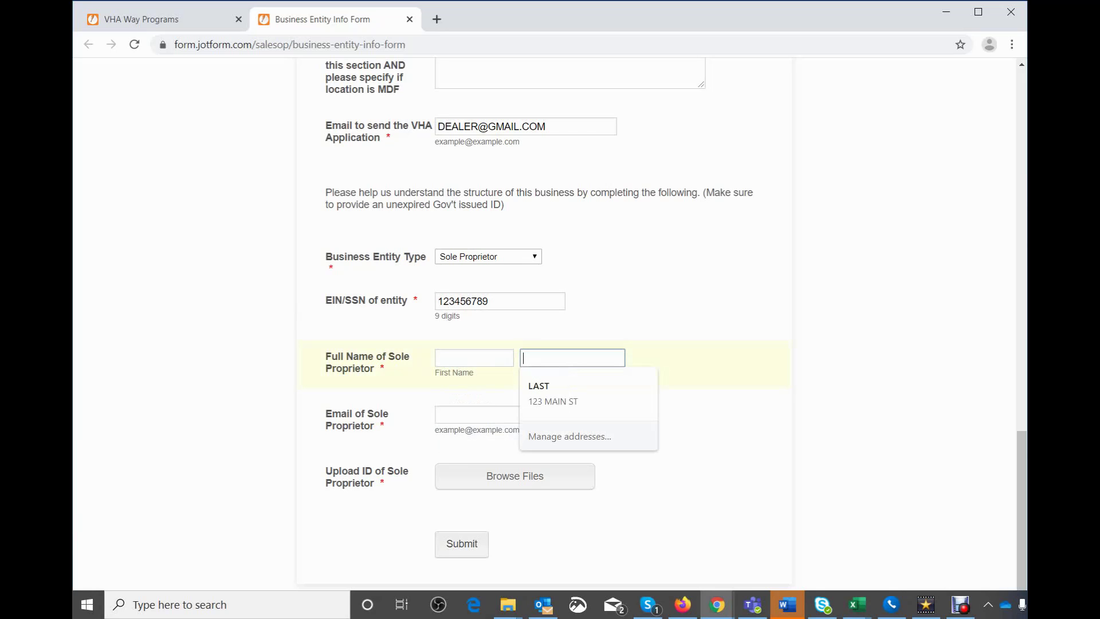
{"action": "left_click_drag", "start_coordinate": [469, 372], "coordinate": [466, 394]}
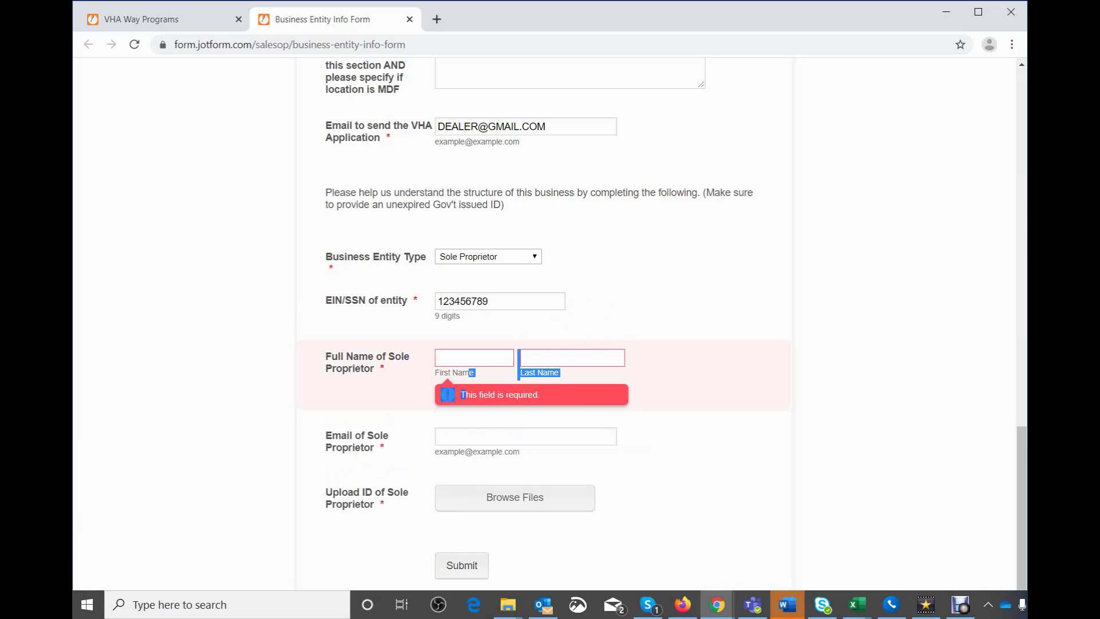
{"action": "left_click", "coordinate": [460, 436]}
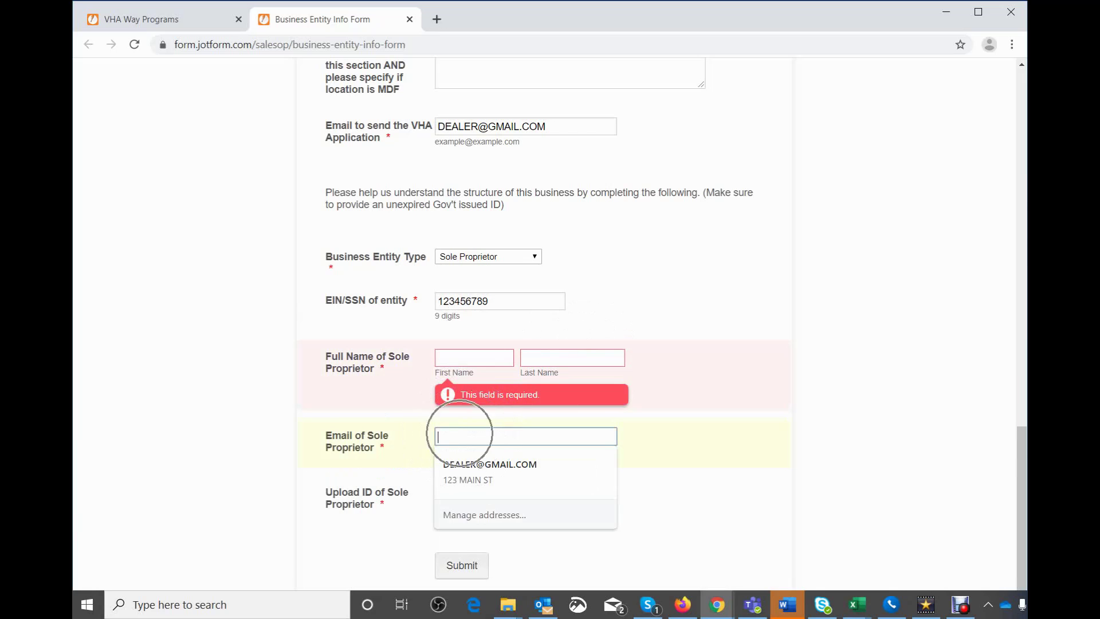
{"action": "scroll", "coordinate": [547, 319], "scroll_direction": "down", "scroll_amount": 1}
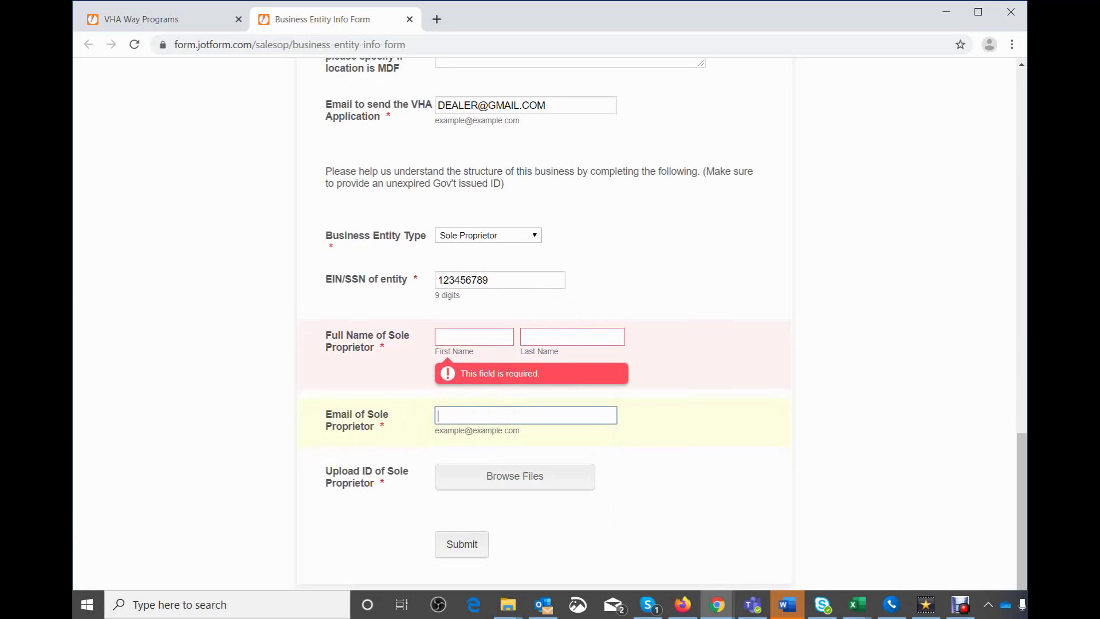
{"action": "left_click", "coordinate": [557, 474]}
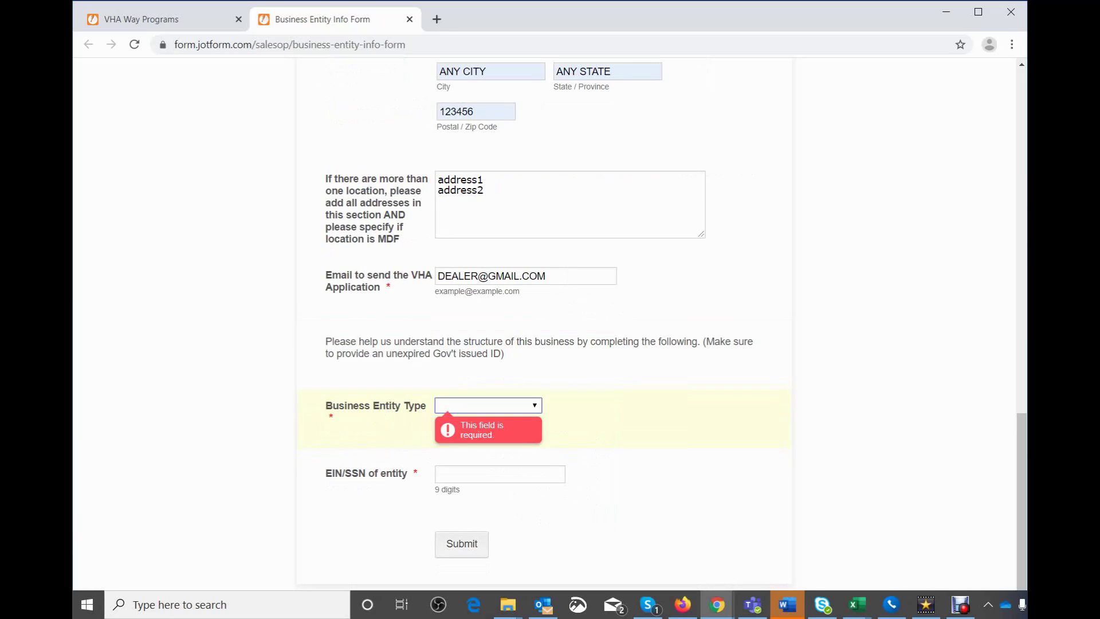
Set the business entity type to Partnership and fill in the entity's nine-digit EIN/SSN.
{"action": "left_click", "coordinate": [489, 405]}
{"action": "key", "text": "Down"}
{"action": "key", "text": "Down"}
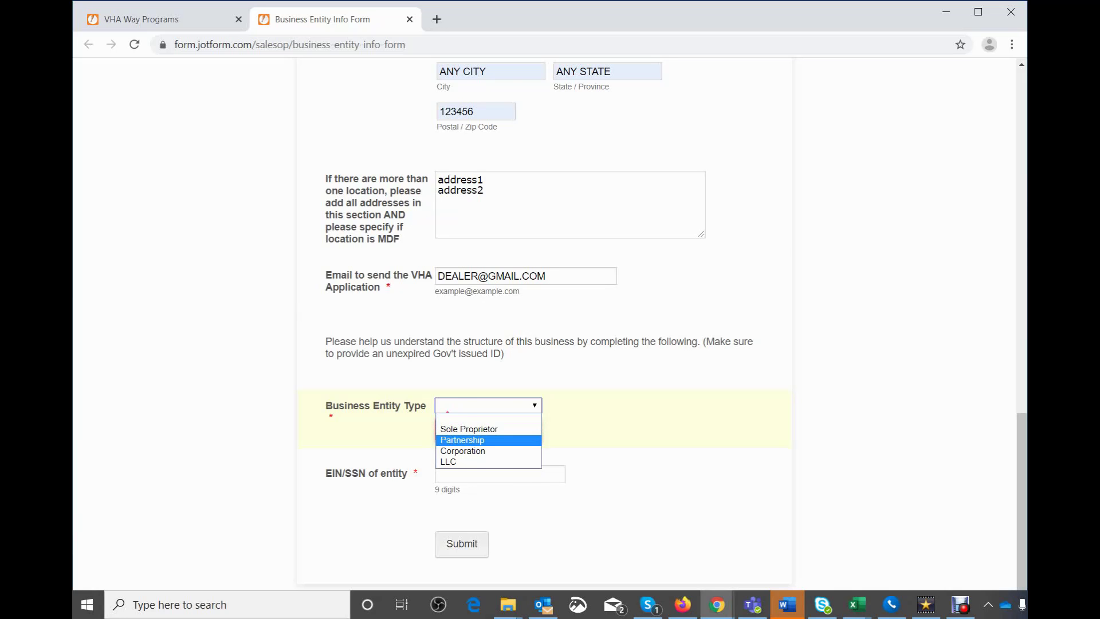
{"action": "left_click", "coordinate": [492, 440]}
{"action": "scroll", "coordinate": [491, 439], "scroll_direction": "down", "scroll_amount": 3}
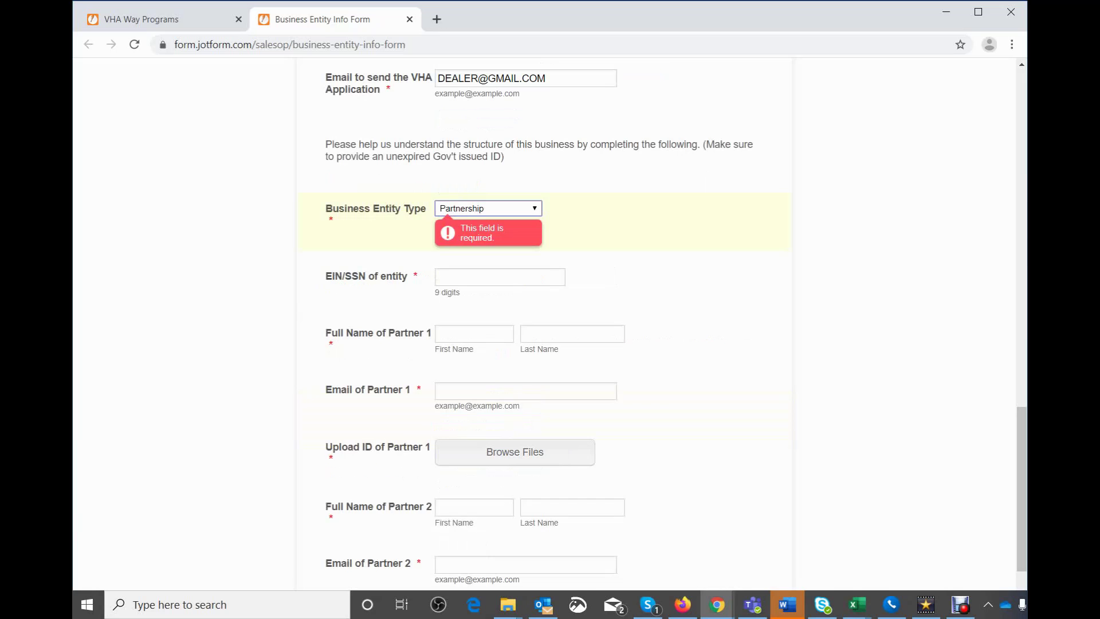
{"action": "left_click", "coordinate": [499, 277]}
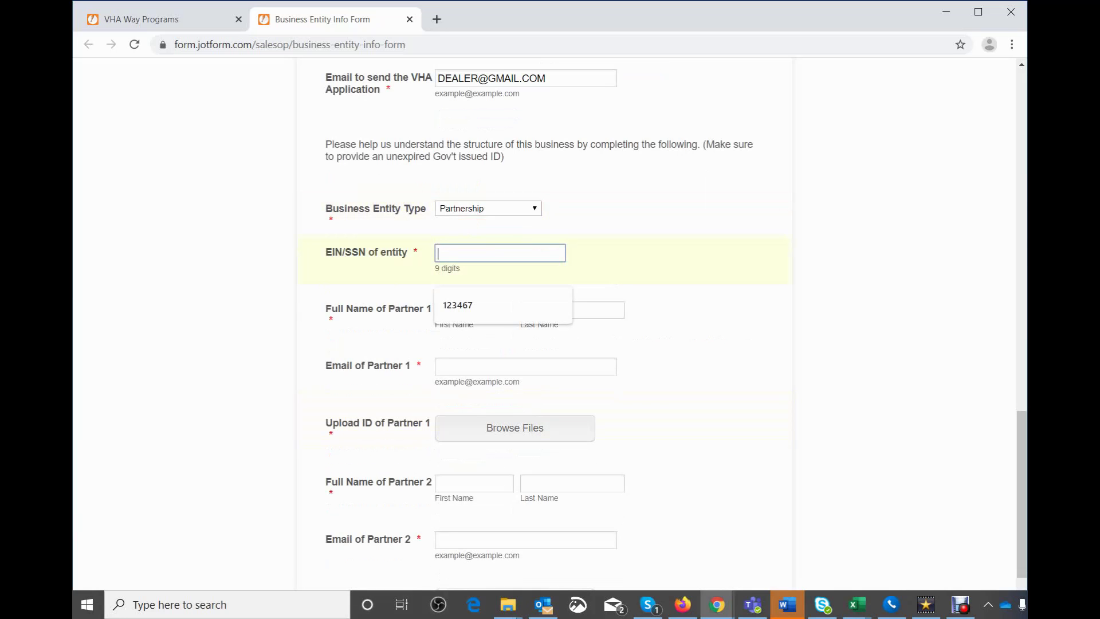
{"action": "type", "text": "123456789"}
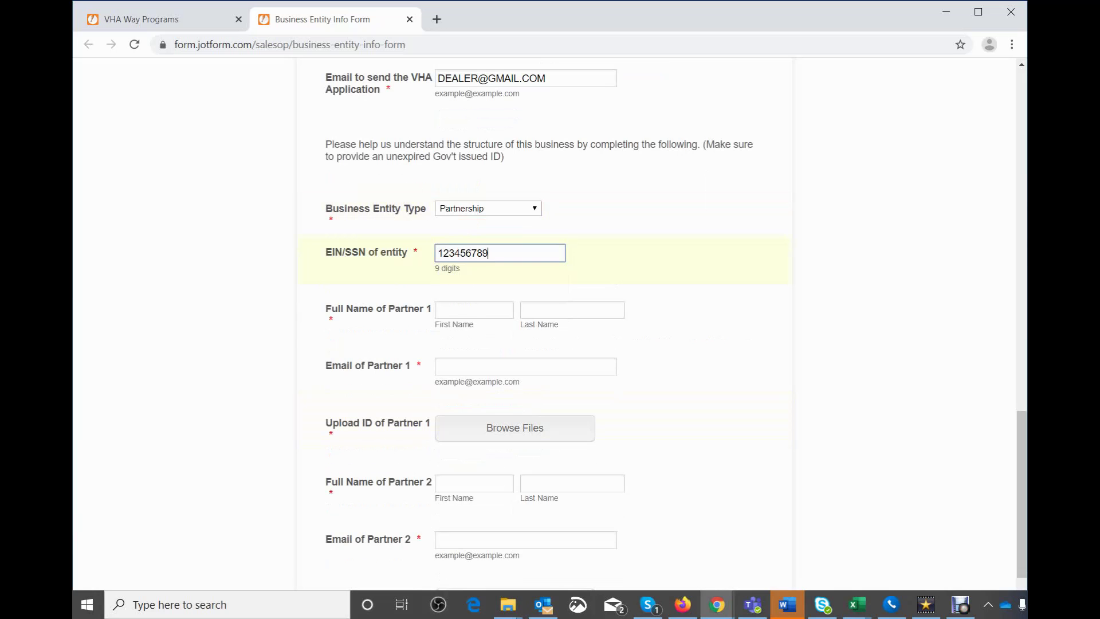
Fill in Partner 1's full name and e-mail address using the saved entries.
{"action": "left_click", "coordinate": [449, 310]}
{"action": "left_click", "coordinate": [550, 310]}
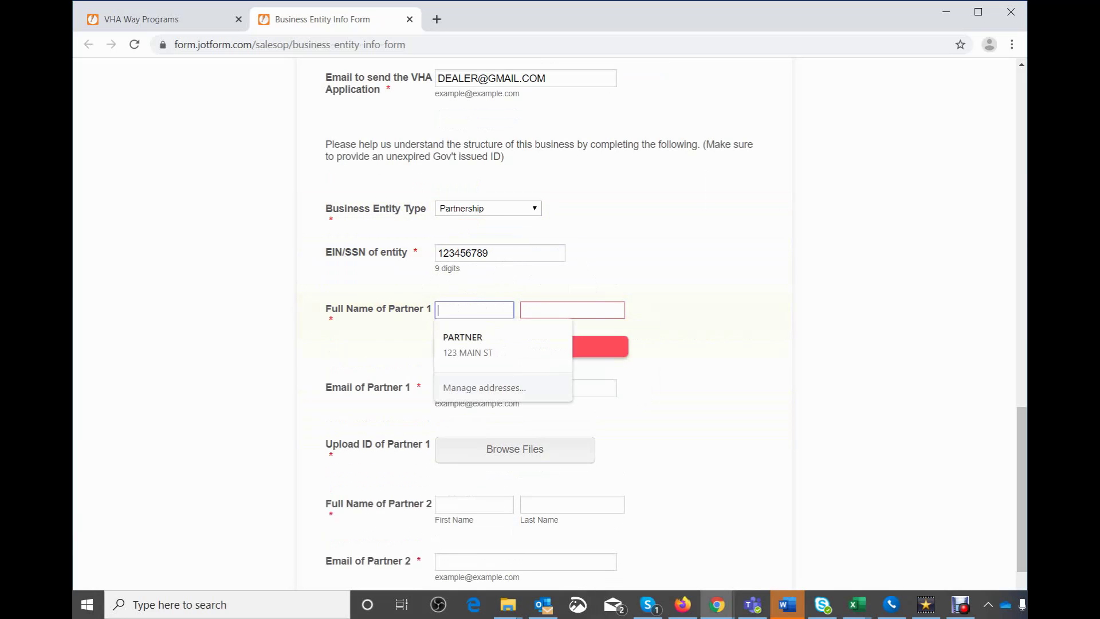
{"action": "left_click", "coordinate": [467, 310]}
{"action": "left_click", "coordinate": [467, 344]}
{"action": "left_click", "coordinate": [488, 367]}
{"action": "left_click", "coordinate": [489, 396]}
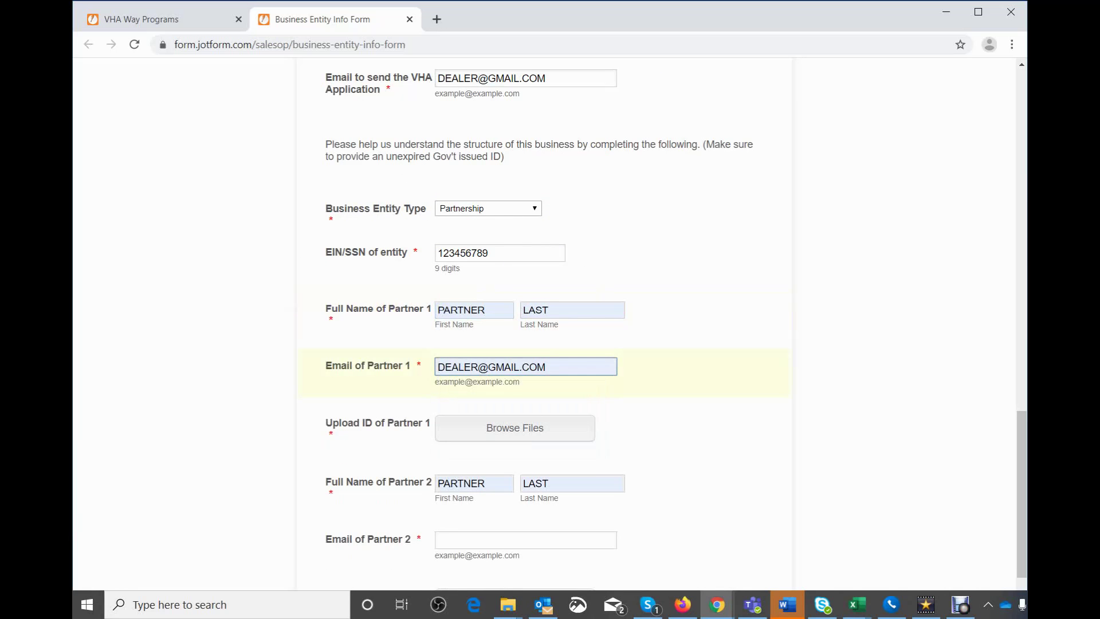
Fill in Partner 2's e-mail address using the saved dealer entry.
{"action": "scroll", "coordinate": [514, 319], "scroll_direction": "down", "scroll_amount": 2}
{"action": "left_click", "coordinate": [514, 319]}
{"action": "scroll", "coordinate": [514, 320], "scroll_direction": "down", "scroll_amount": 1}
{"action": "key", "text": "ctrl"}
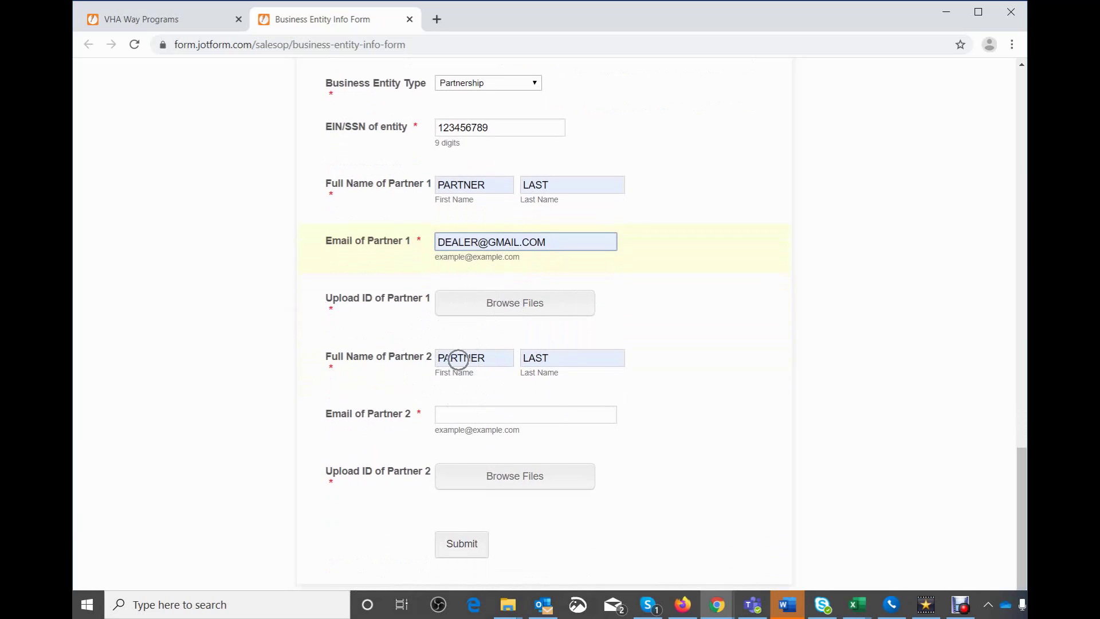
{"action": "key", "text": "ctrl"}
{"action": "left_click", "coordinate": [525, 414]}
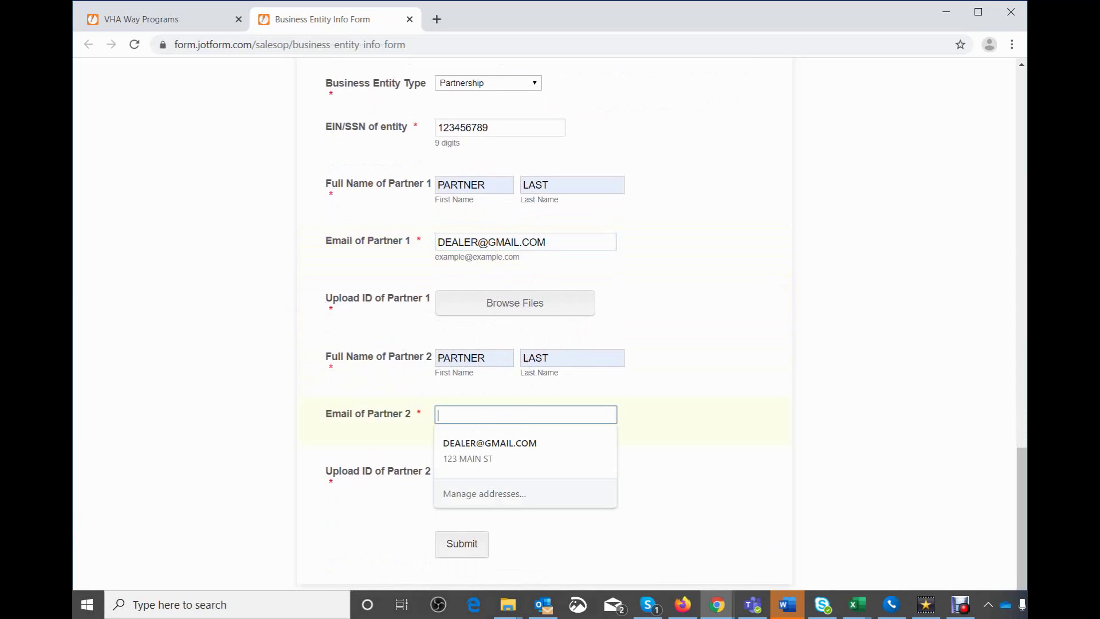
{"action": "left_click", "coordinate": [514, 450]}
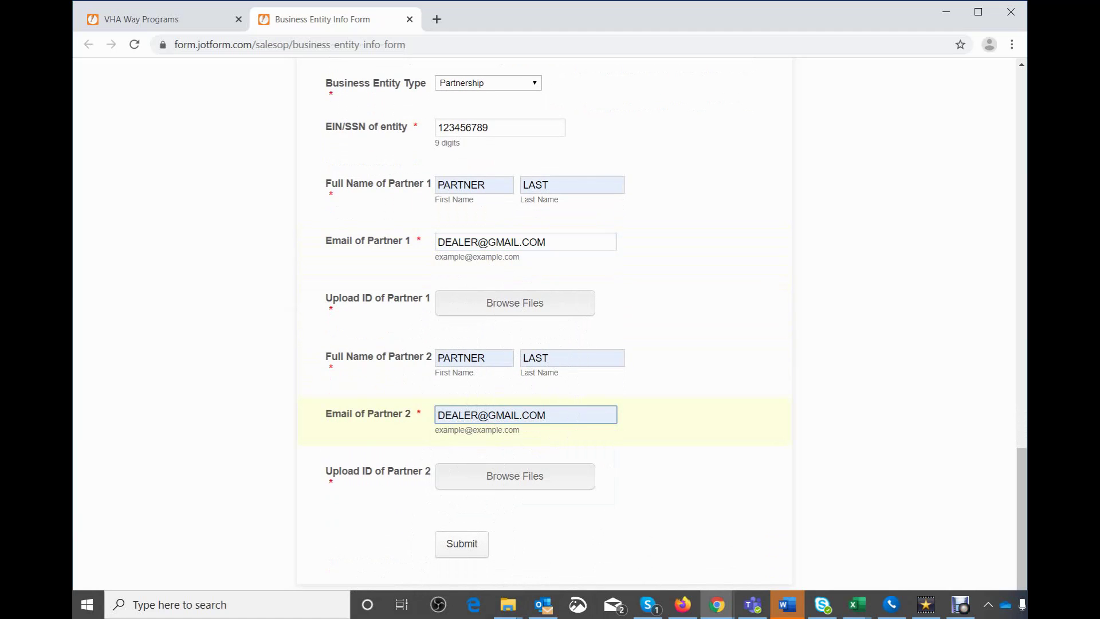
Change the business entity type to Corporation and fill in the entity's nine-digit EIN/SSN.
{"action": "scroll", "coordinate": [545, 321], "scroll_direction": "up", "scroll_amount": 2}
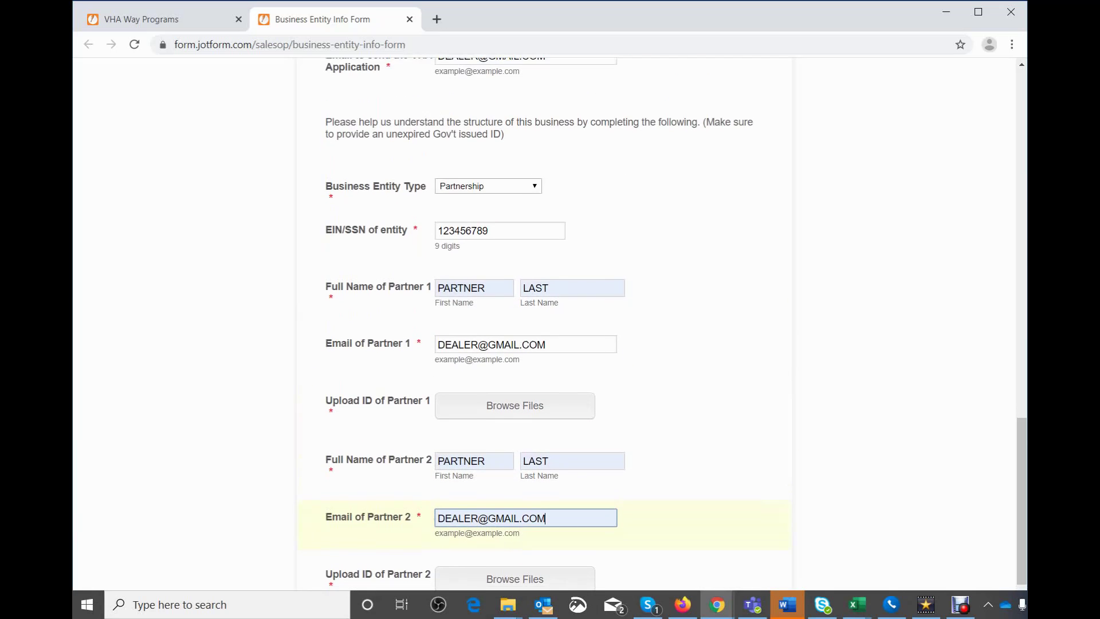
{"action": "scroll", "coordinate": [544, 321], "scroll_direction": "down", "scroll_amount": 2}
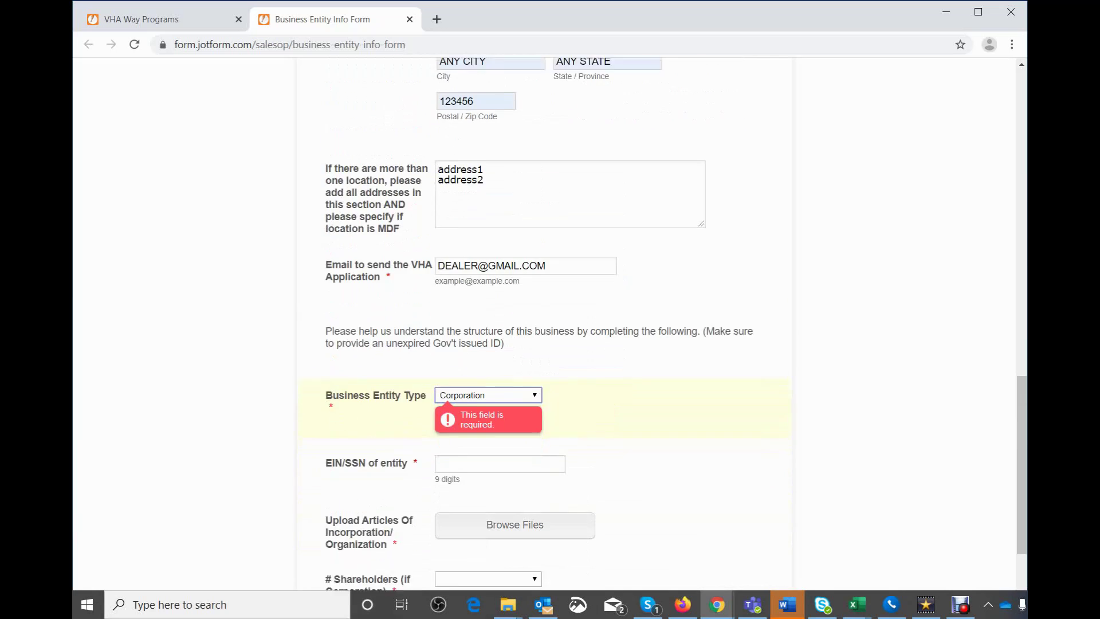
{"action": "scroll", "coordinate": [545, 321], "scroll_direction": "down", "scroll_amount": 3}
{"action": "left_click", "coordinate": [441, 271]}
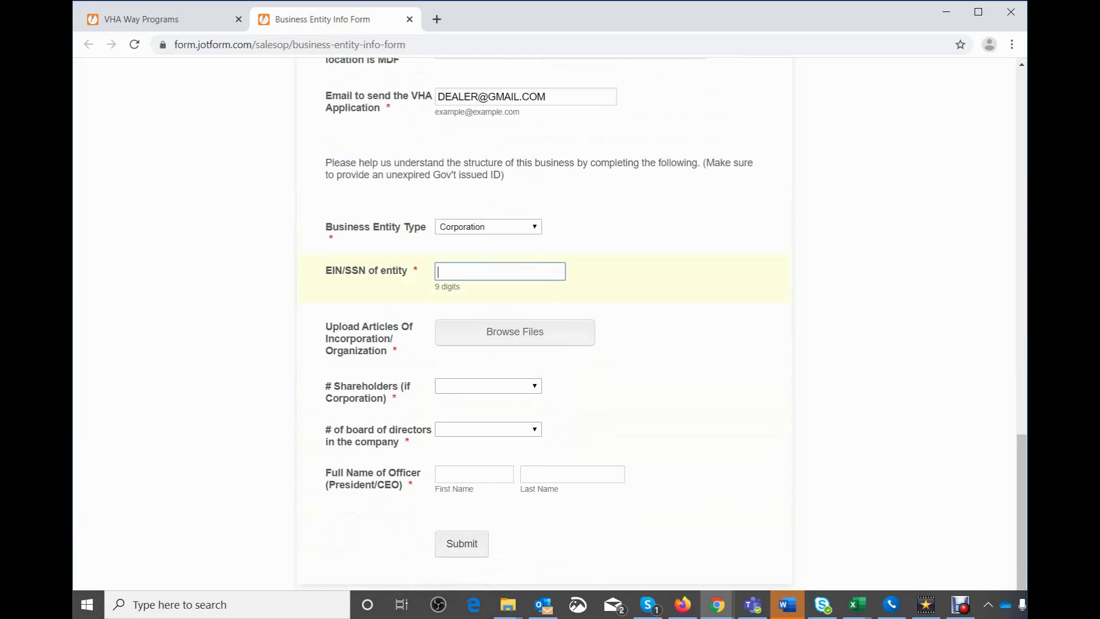
{"action": "type", "text": "123456789"}
Set the corporation's number of shareholders to 2.
{"action": "left_click", "coordinate": [488, 386]}
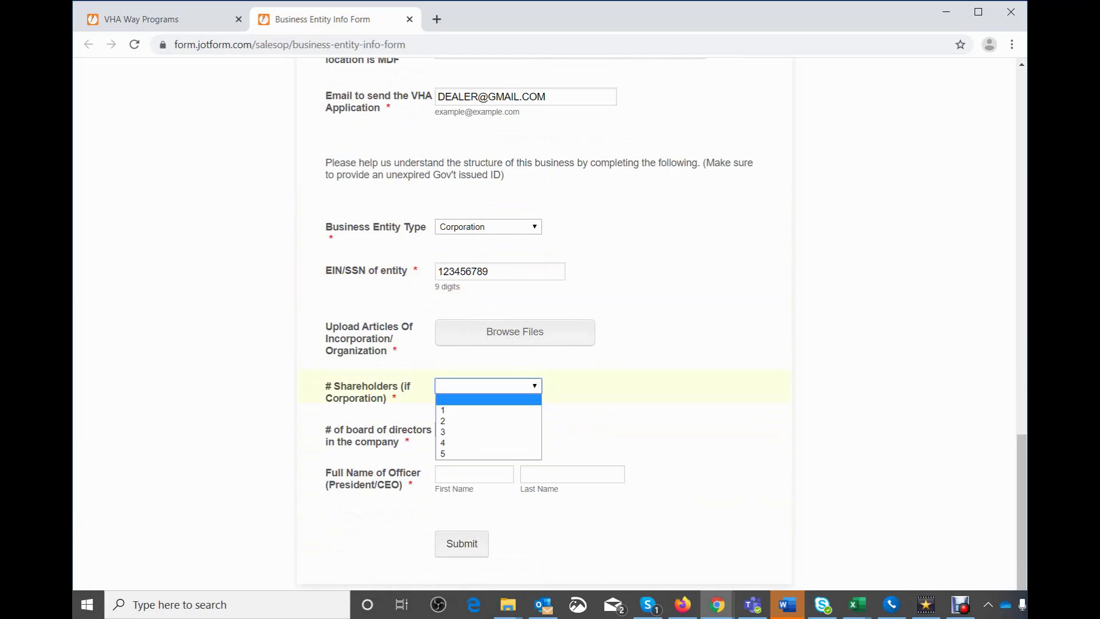
{"action": "key", "text": "ctrl"}
{"action": "key", "text": "Return"}
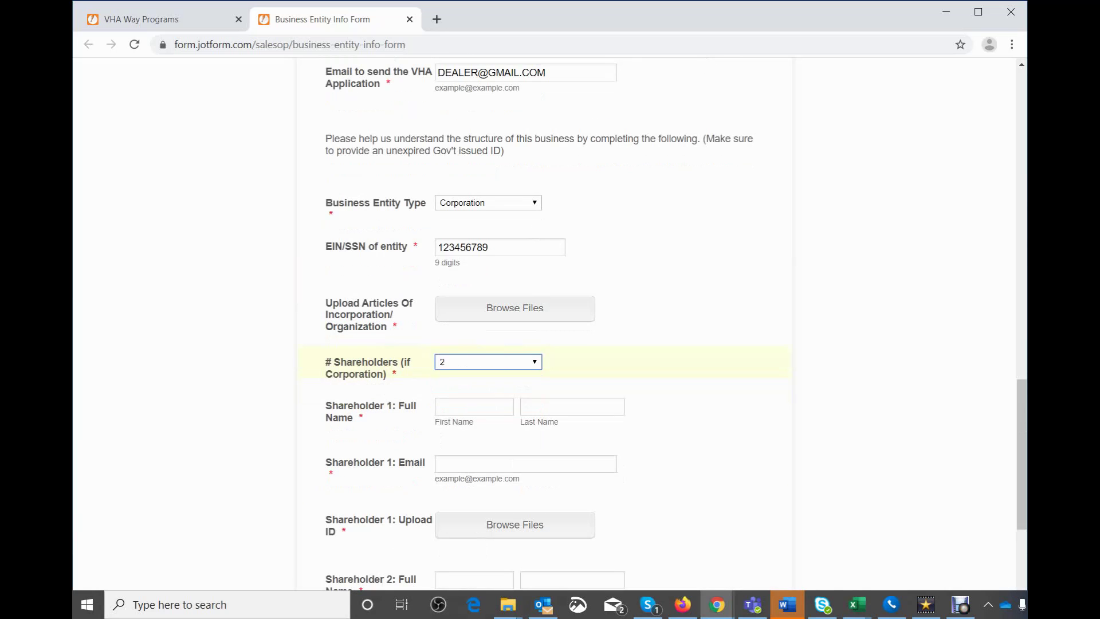
Fill in Shareholder 1's full name and e-mail address using the saved entries.
{"action": "left_click", "coordinate": [475, 407]}
{"action": "left_click", "coordinate": [487, 442]}
{"action": "key", "text": "ctrl"}
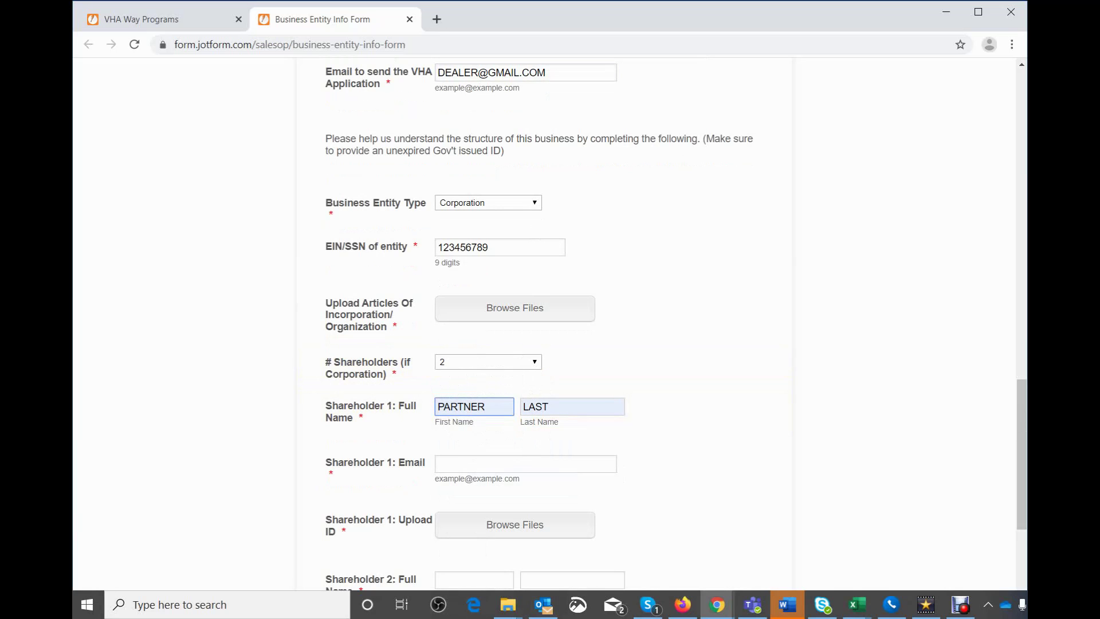
{"action": "left_click", "coordinate": [510, 464]}
{"action": "left_click", "coordinate": [510, 499]}
Check Shareholder 2's full name and fill in that shareholder's e-mail address using the saved entry.
{"action": "scroll", "coordinate": [510, 498], "scroll_direction": "down", "scroll_amount": 1}
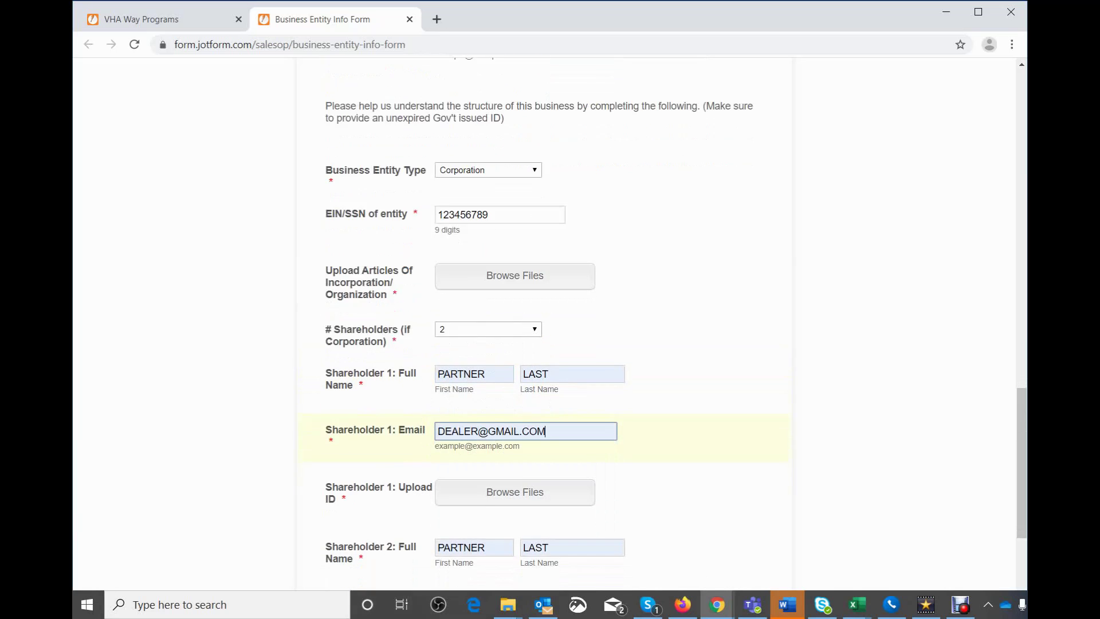
{"action": "scroll", "coordinate": [545, 321], "scroll_direction": "down", "scroll_amount": 4}
{"action": "key", "text": "ctrl"}
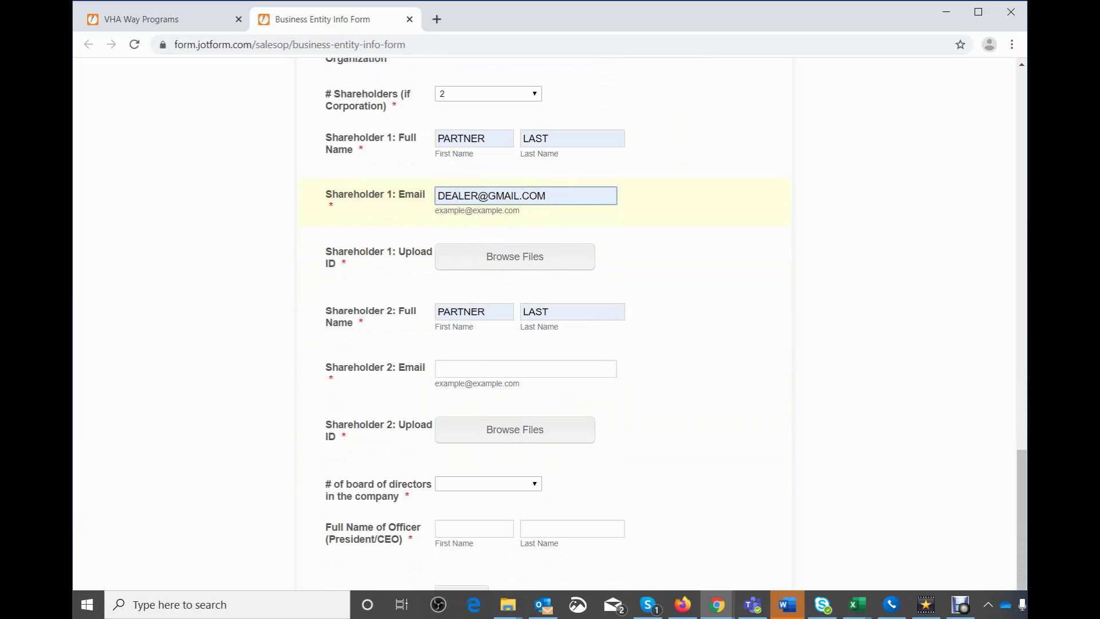
{"action": "scroll", "coordinate": [509, 262], "scroll_direction": "down", "scroll_amount": 1}
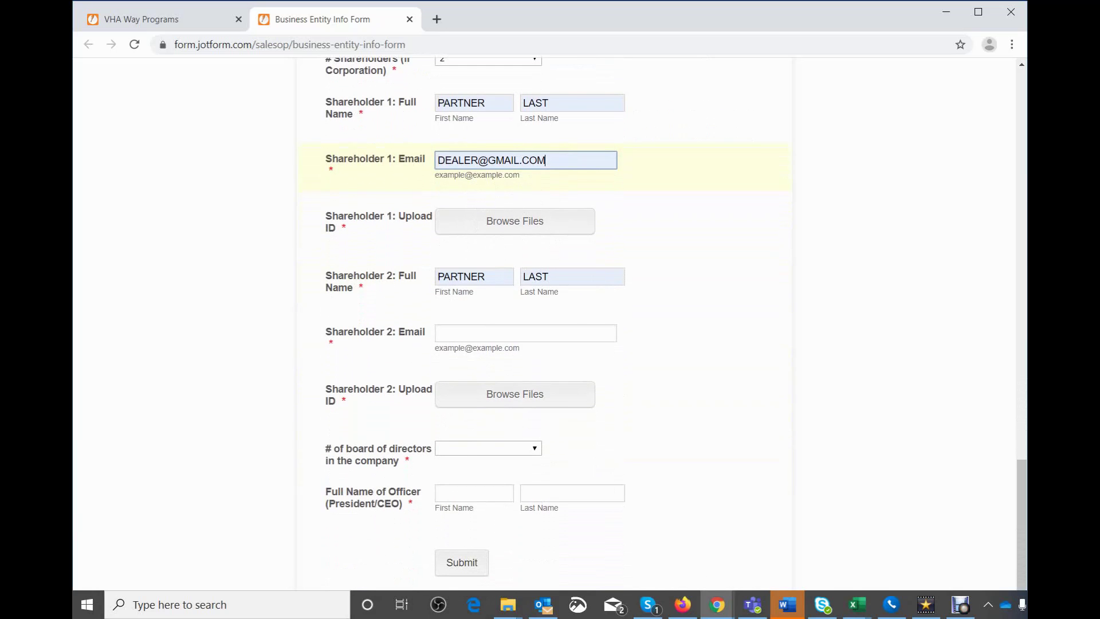
{"action": "left_click", "coordinate": [475, 276]}
{"action": "left_click", "coordinate": [561, 279]}
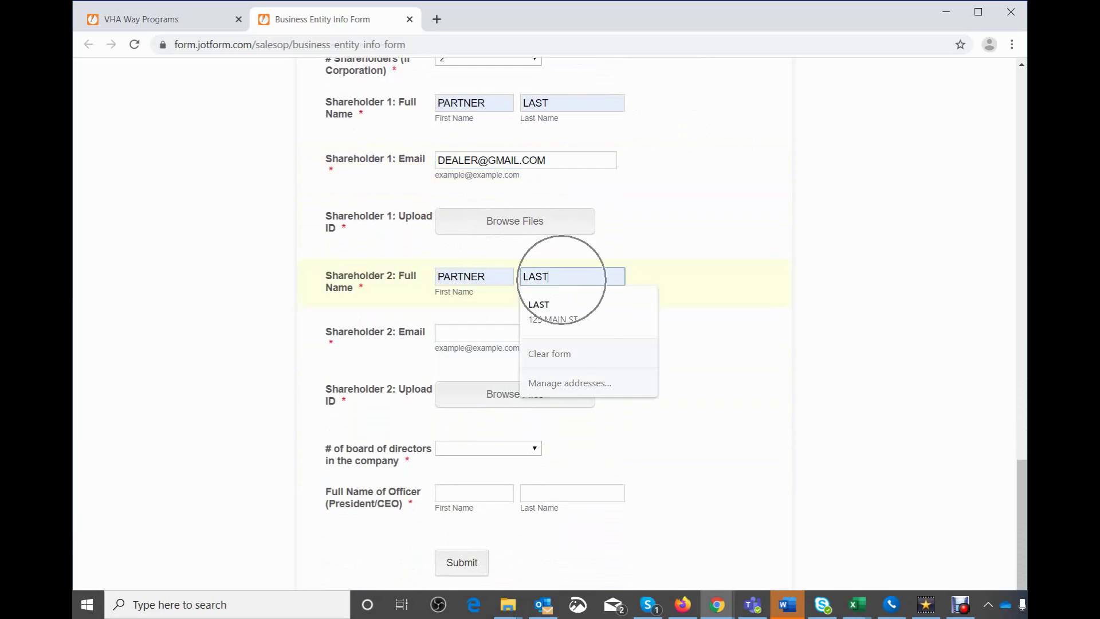
{"action": "key", "text": "Tab"}
{"action": "key", "text": "Down"}
{"action": "key", "text": "Return"}
{"action": "scroll", "coordinate": [500, 370], "scroll_direction": "down", "scroll_amount": 1}
{"action": "left_click", "coordinate": [500, 370]}
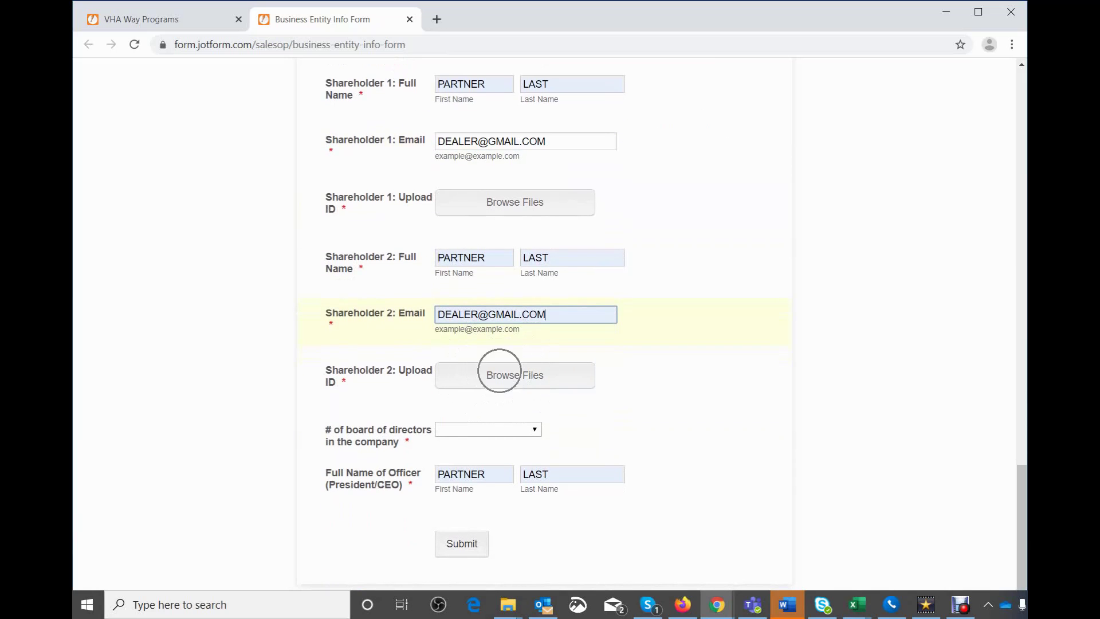
Set the number of board directors to 2 and fill in both directors' full names using the saved entry.
{"action": "left_click", "coordinate": [490, 429]}
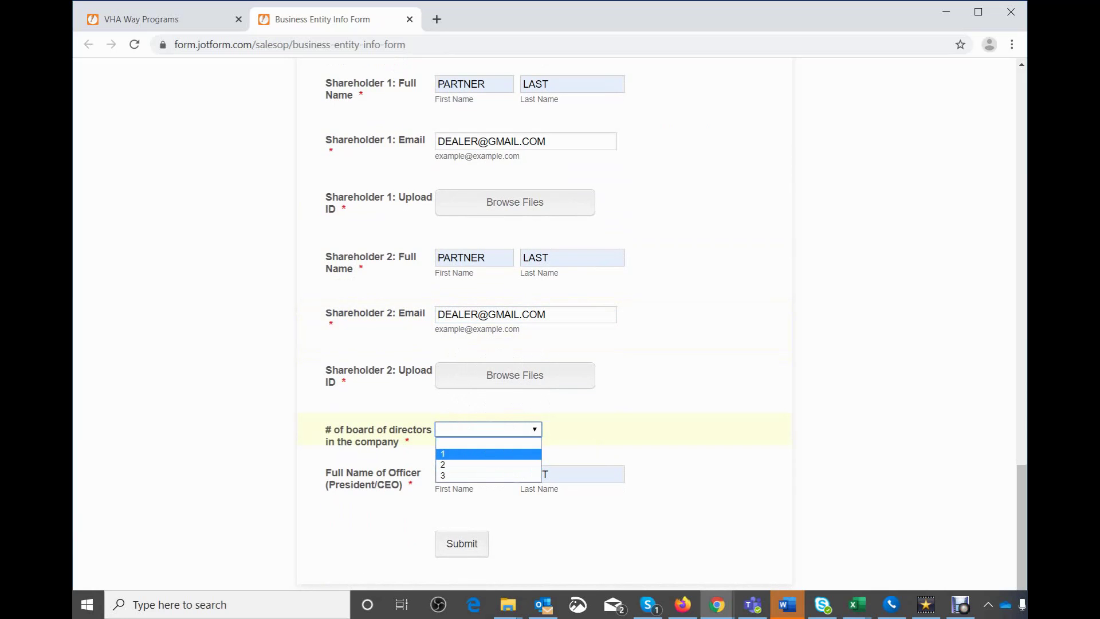
{"action": "left_click", "coordinate": [487, 464]}
{"action": "scroll", "coordinate": [487, 465], "scroll_direction": "down", "scroll_amount": 2}
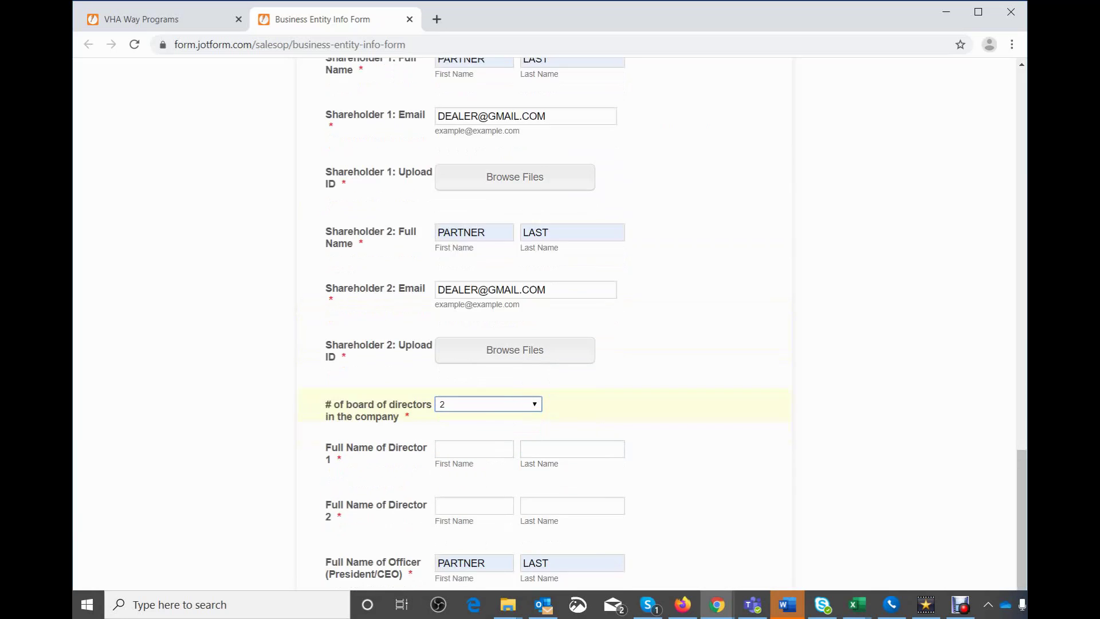
{"action": "left_click", "coordinate": [474, 361]}
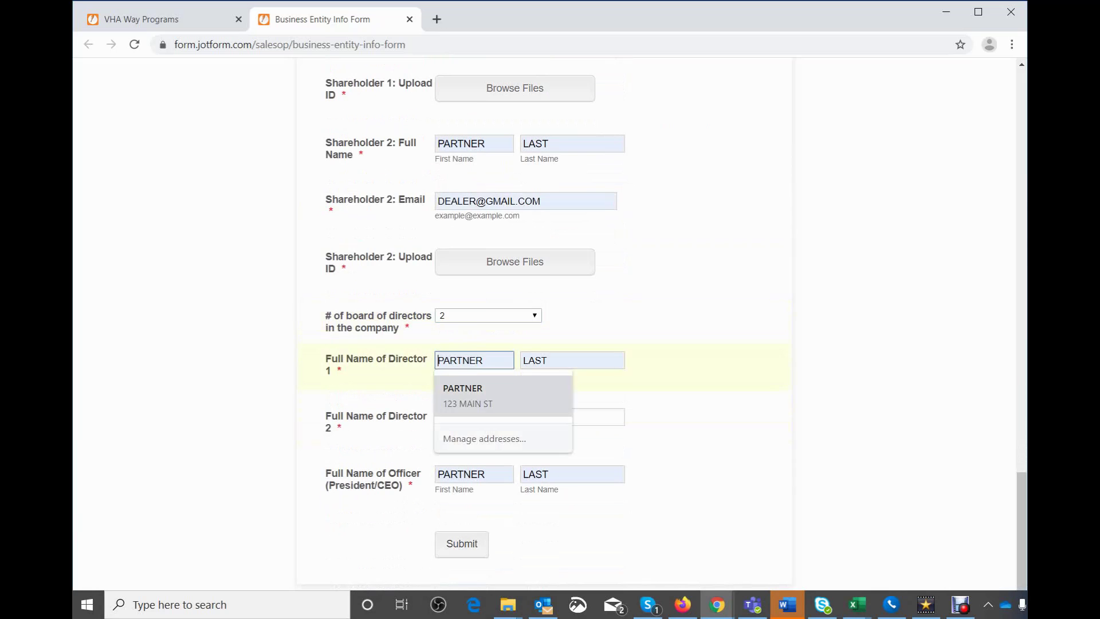
{"action": "left_click", "coordinate": [480, 396]}
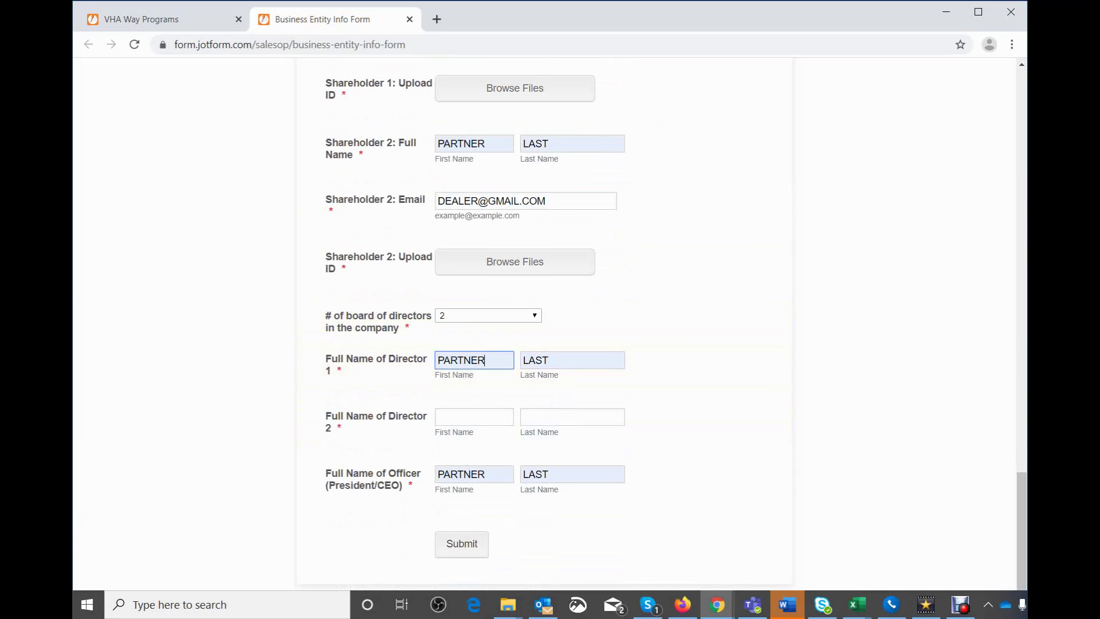
{"action": "left_click", "coordinate": [480, 414]}
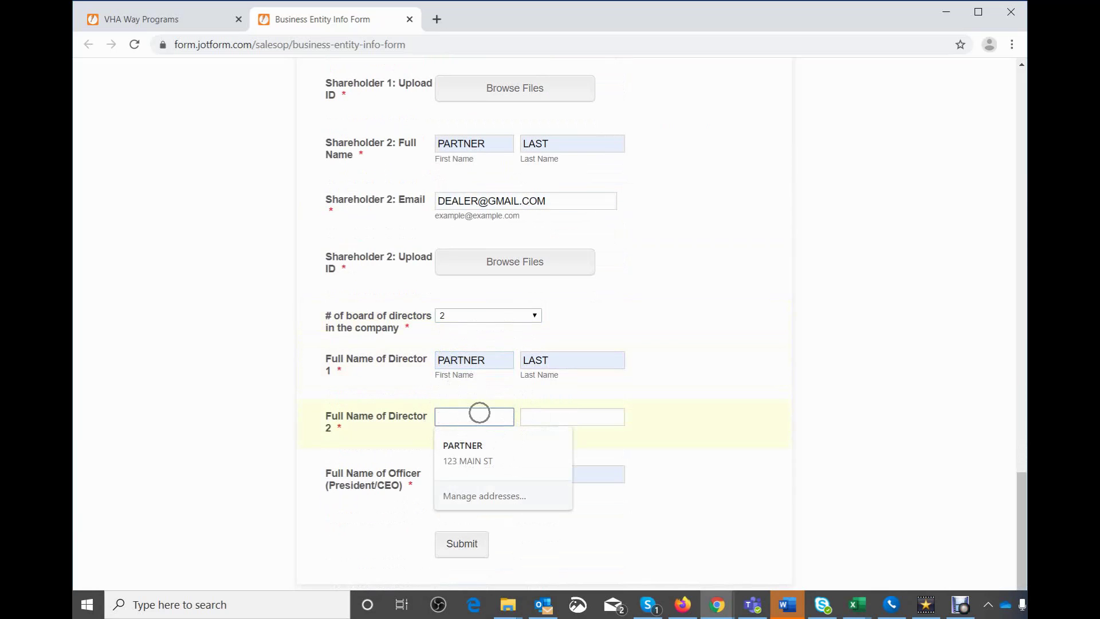
{"action": "key", "text": "Down"}
{"action": "key", "text": "Return"}
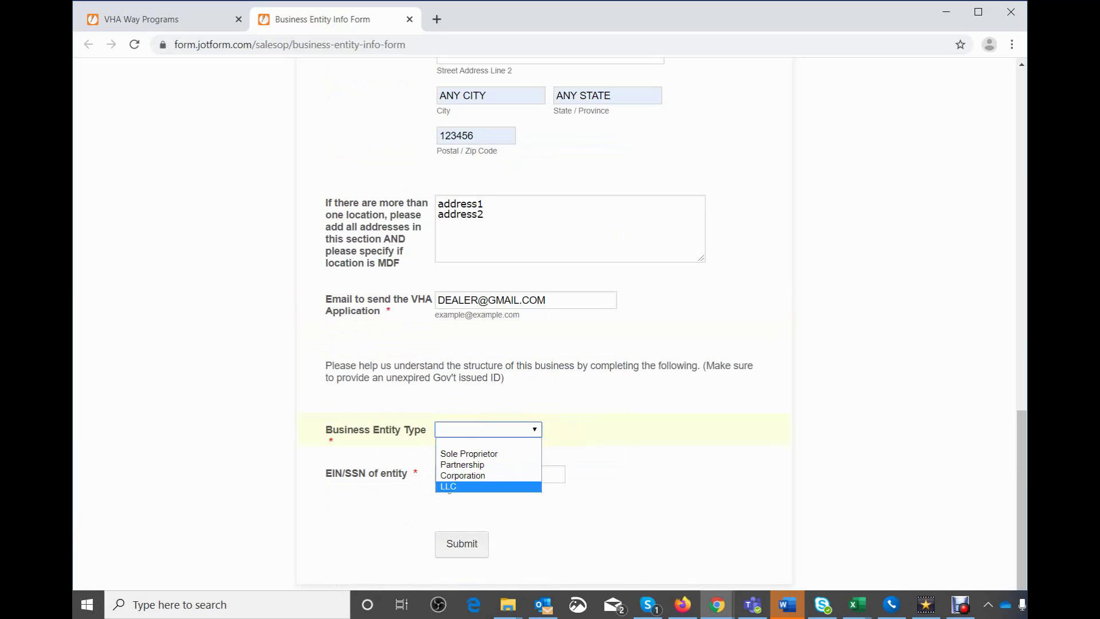
Set the business entity type to LLC and fill in the entity's nine-digit EIN/SSN.
{"action": "left_click", "coordinate": [496, 482]}
{"action": "scroll", "coordinate": [496, 435], "scroll_direction": "down", "scroll_amount": 2}
{"action": "left_click", "coordinate": [496, 374]}
{"action": "type", "text": "123456789"}
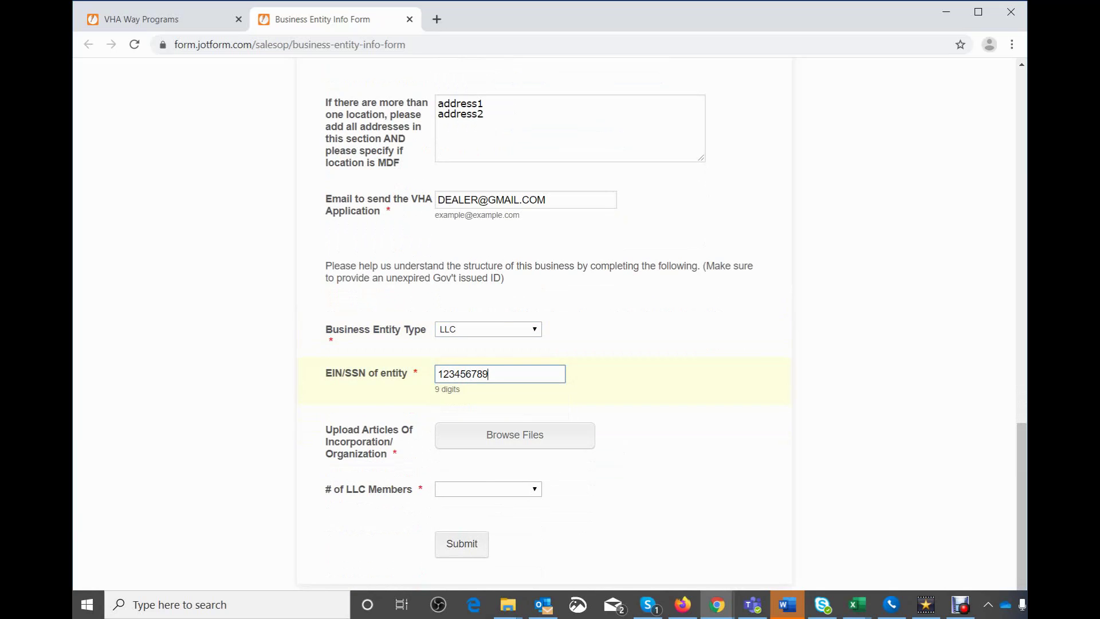
Set the number of LLC members to 2.
{"action": "left_click", "coordinate": [553, 432]}
{"action": "left_click", "coordinate": [487, 489]}
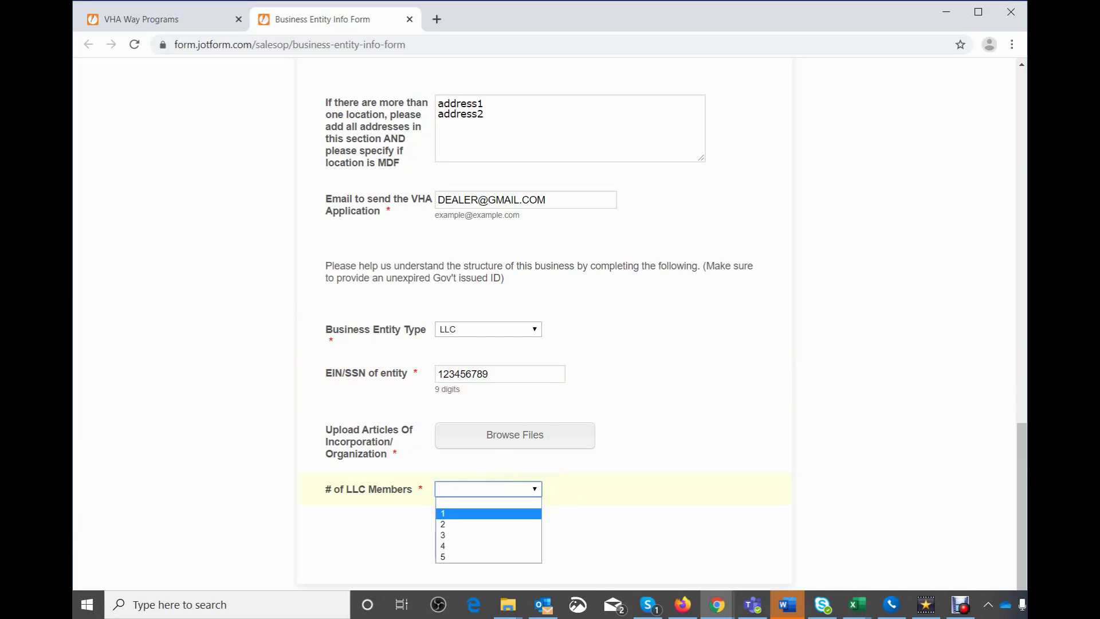
{"action": "key", "text": "Return"}
Fill in LLC Member 1's full name and e-mail address using the saved entries.
{"action": "scroll", "coordinate": [545, 321], "scroll_direction": "down", "scroll_amount": 5}
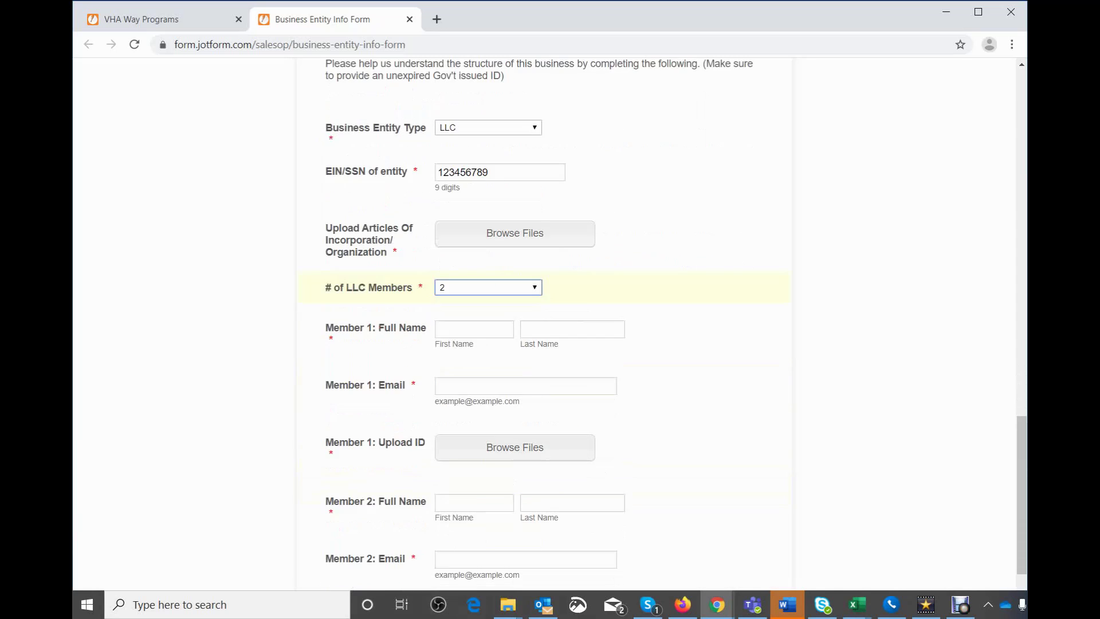
{"action": "left_click", "coordinate": [461, 245]}
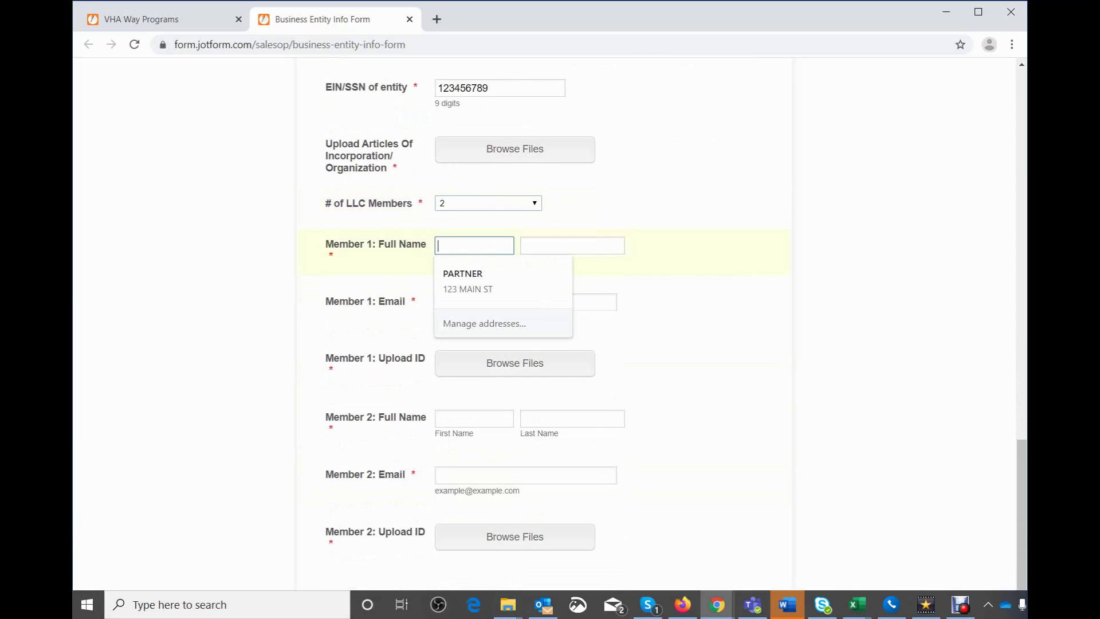
{"action": "key", "text": "Tab"}
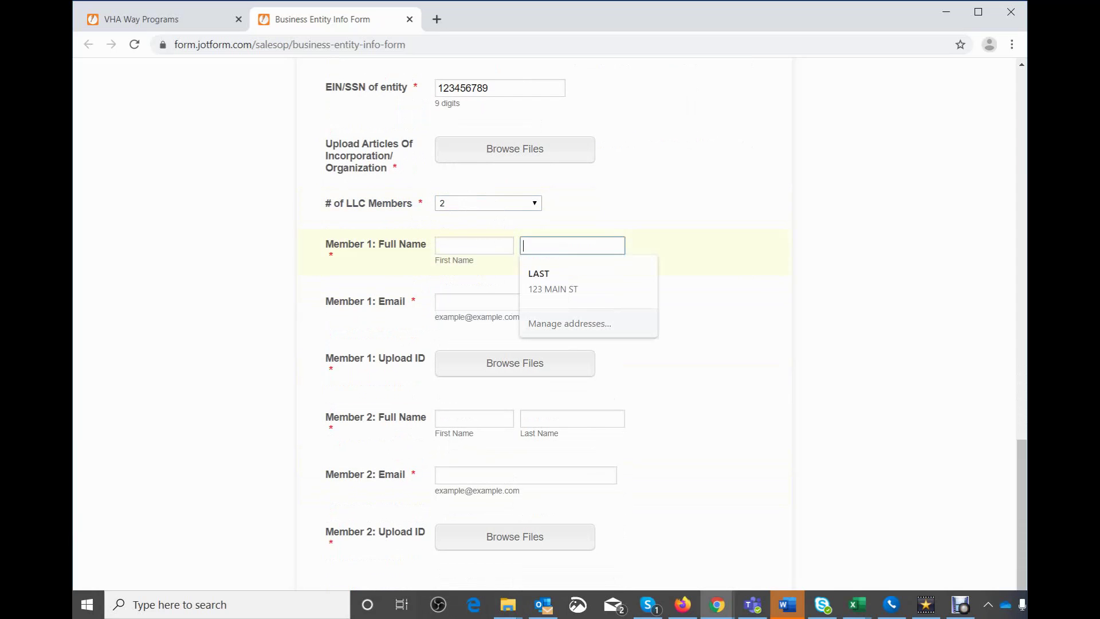
{"action": "key", "text": "shift+Tab"}
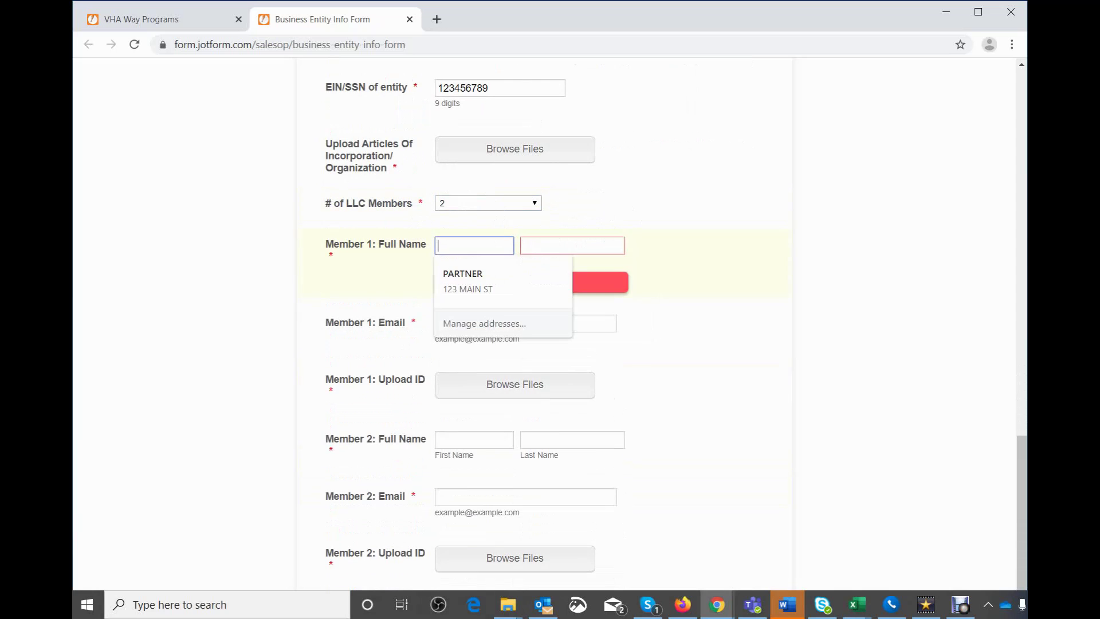
{"action": "key", "text": "Down"}
{"action": "key", "text": "Return"}
{"action": "left_click", "coordinate": [524, 302]}
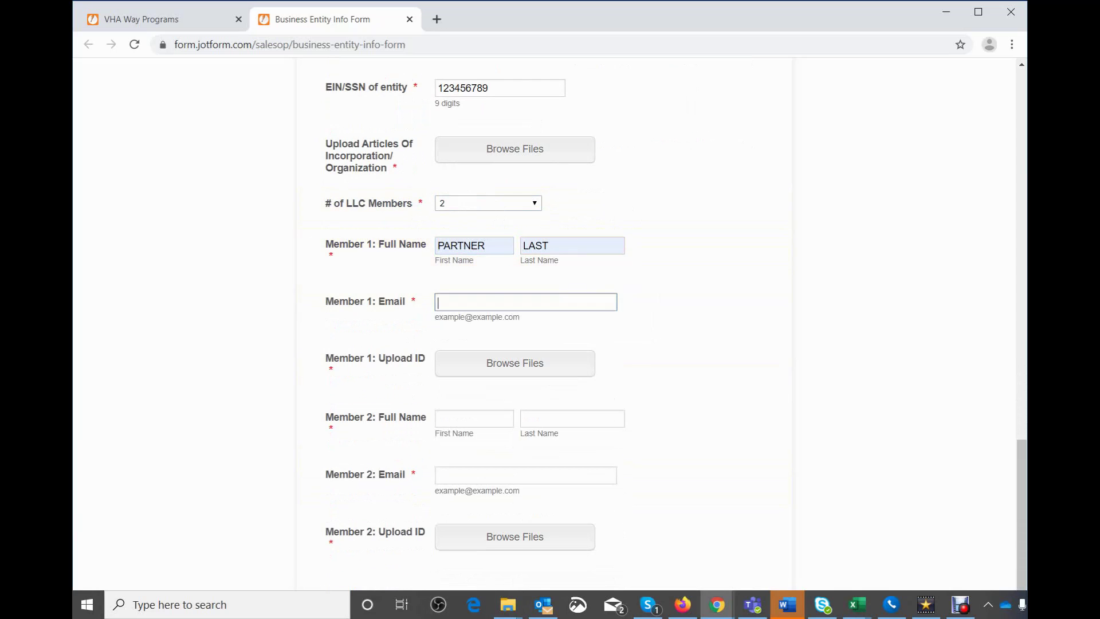
{"action": "key", "text": "Down"}
{"action": "key", "text": "Return"}
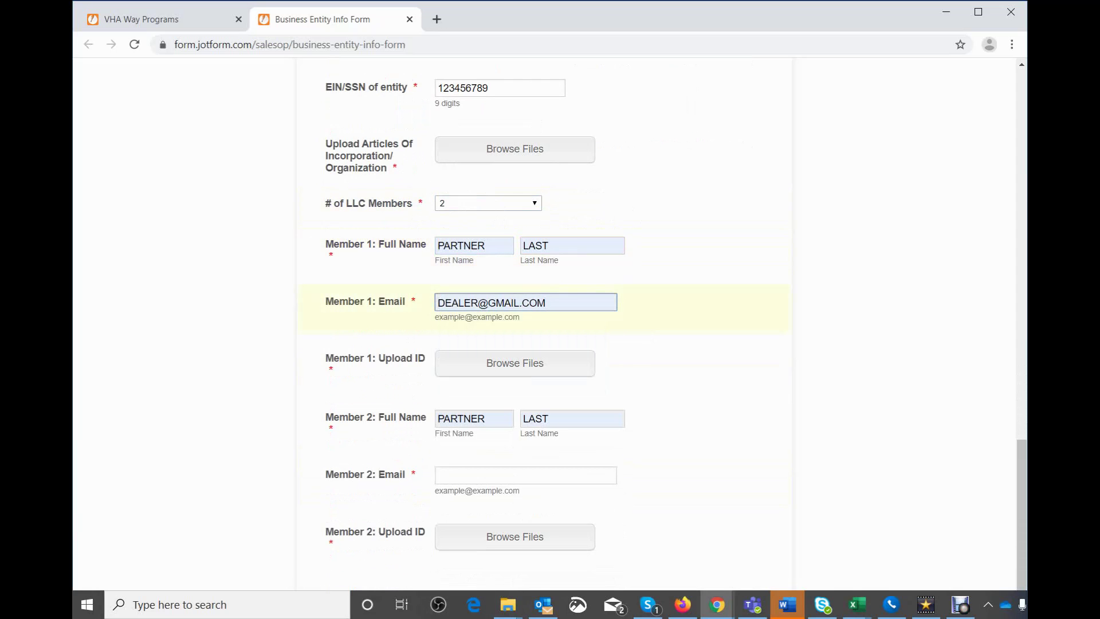
{"action": "scroll", "coordinate": [511, 371], "scroll_direction": "down", "scroll_amount": 1}
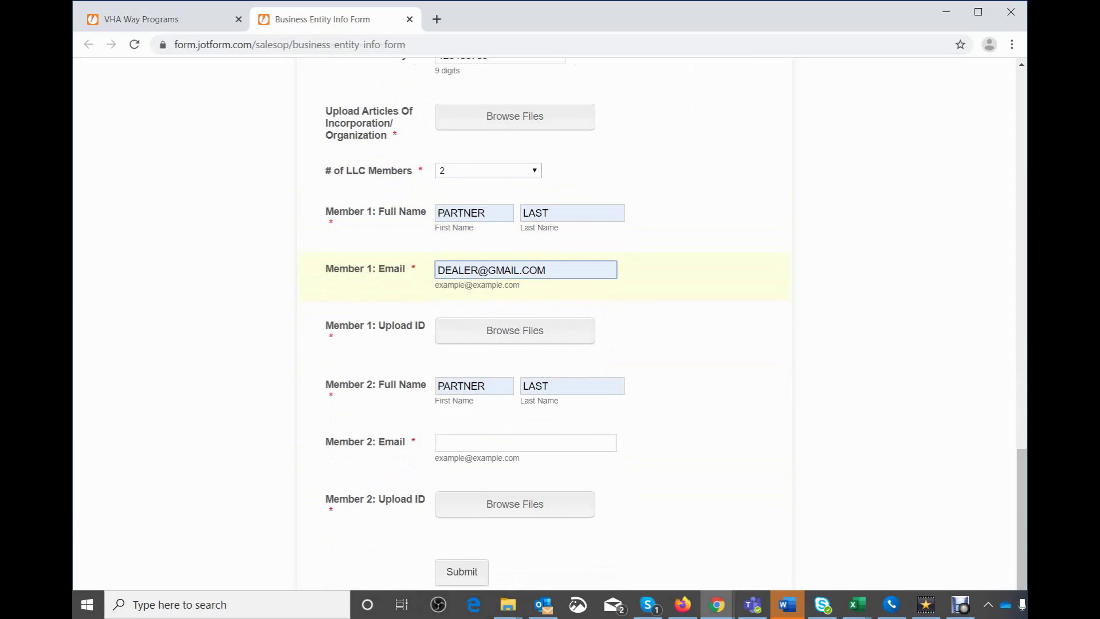
Fill in LLC Member 2's e-mail address using the saved entry.
{"action": "left_click", "coordinate": [525, 415]}
{"action": "key", "text": "Down"}
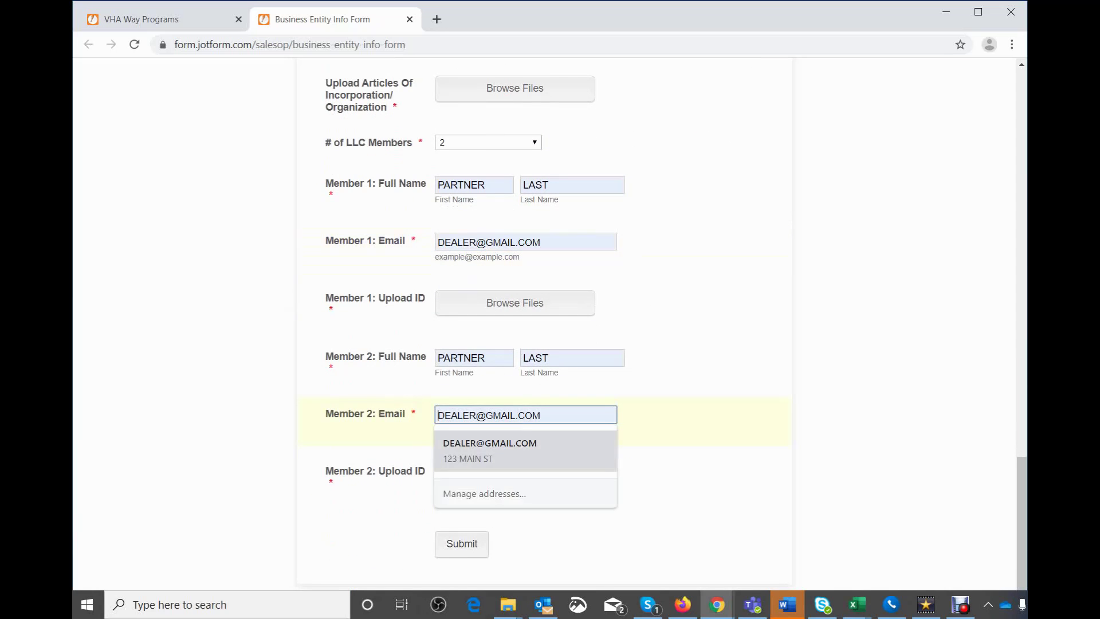
{"action": "key", "text": "Return"}
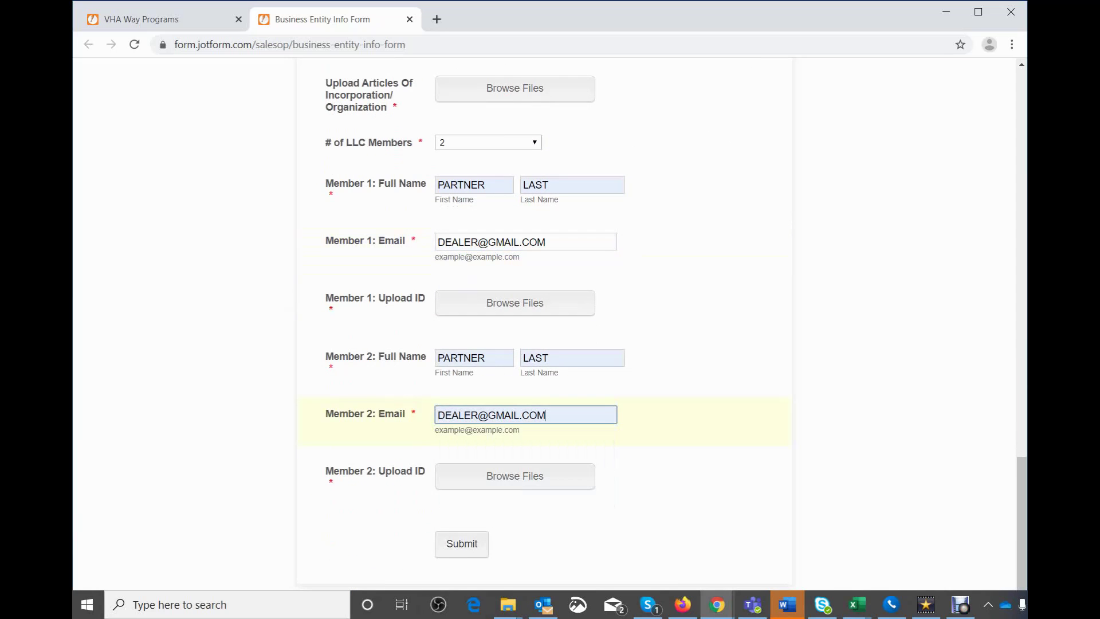
Review the LLC section from the business entity type and articles upload through both members' details and ID uploads.
{"action": "left_click", "coordinate": [507, 471]}
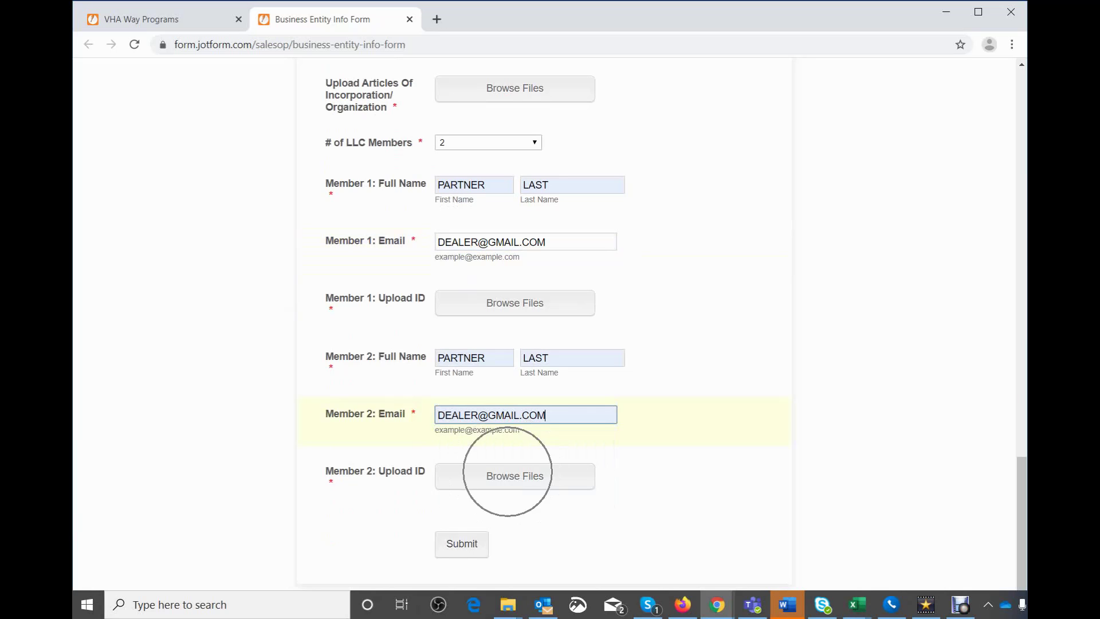
{"action": "scroll", "coordinate": [545, 332], "scroll_direction": "up", "scroll_amount": 1}
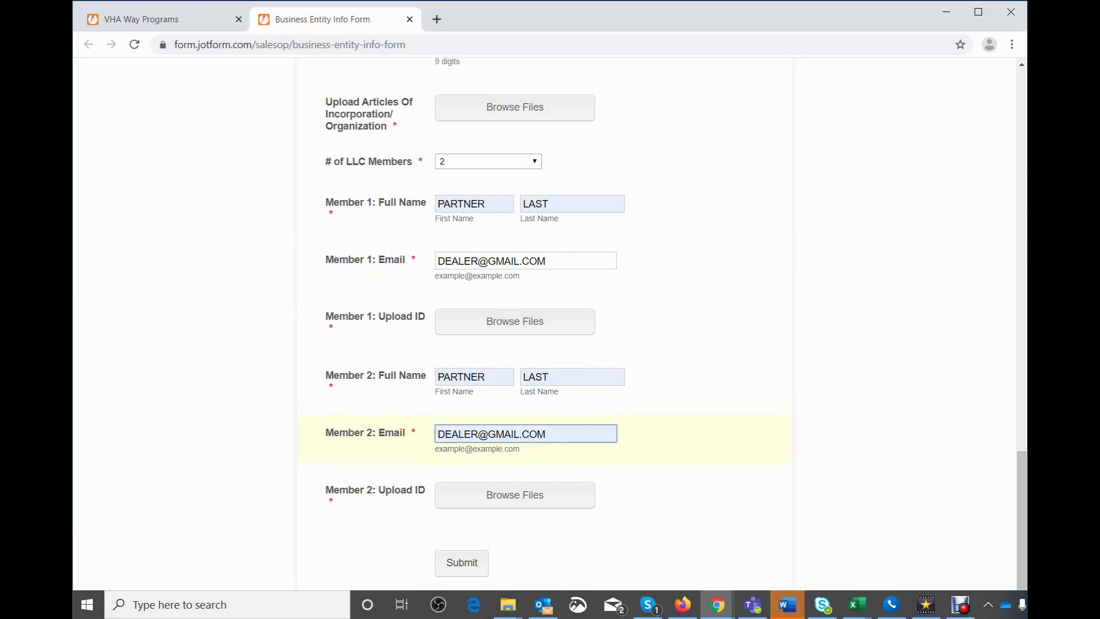
{"action": "scroll", "coordinate": [545, 323], "scroll_direction": "up", "scroll_amount": 1}
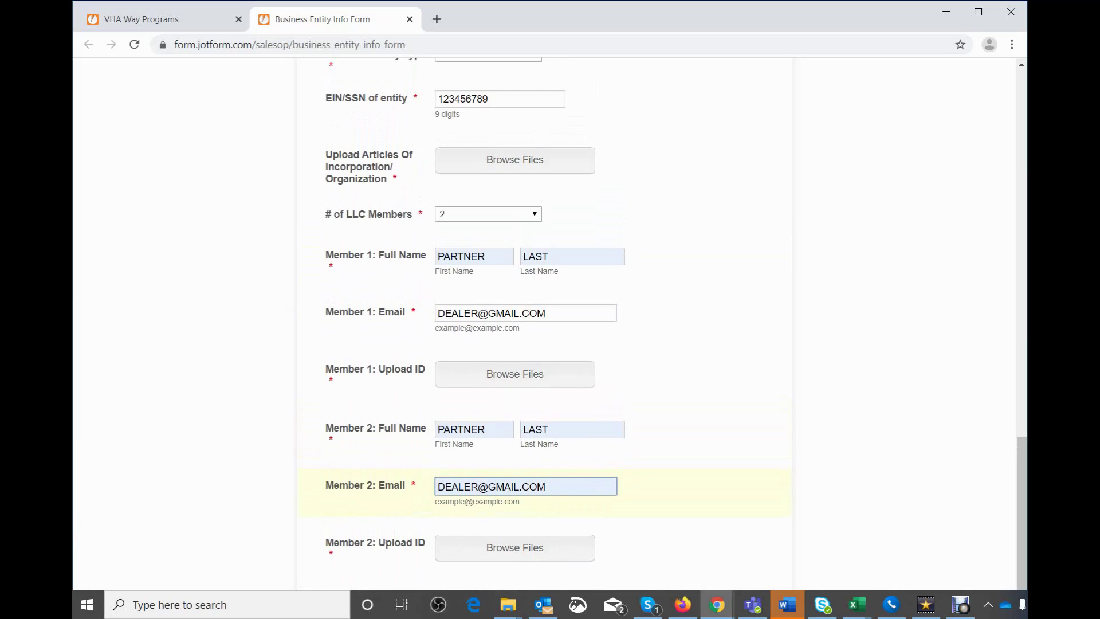
{"action": "scroll", "coordinate": [544, 324], "scroll_direction": "up", "scroll_amount": 1}
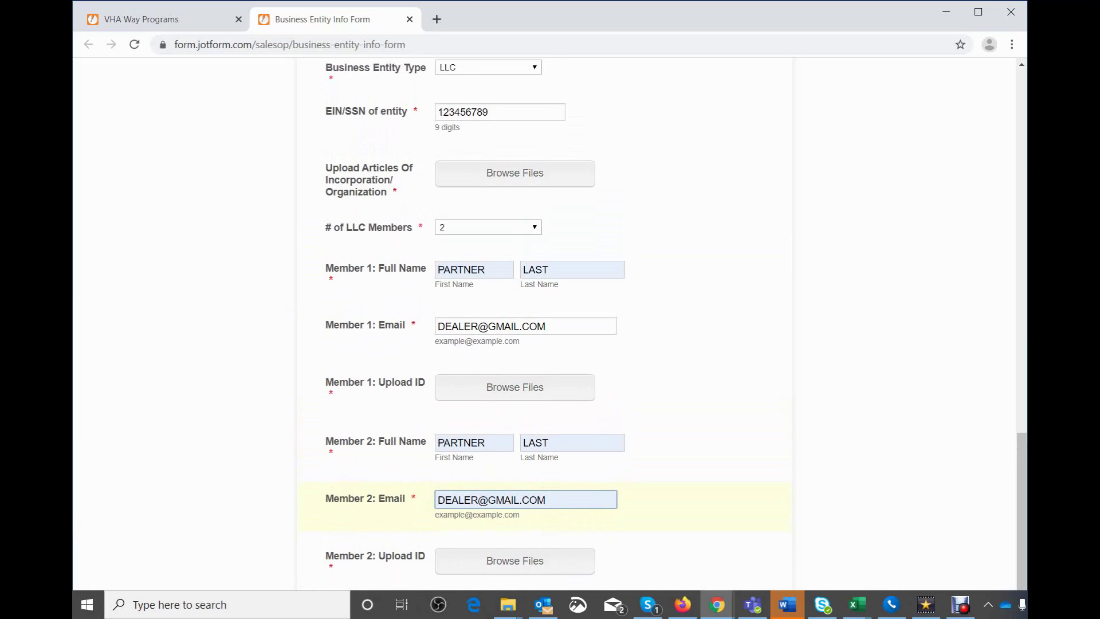
{"action": "scroll", "coordinate": [545, 323], "scroll_direction": "down", "scroll_amount": 2}
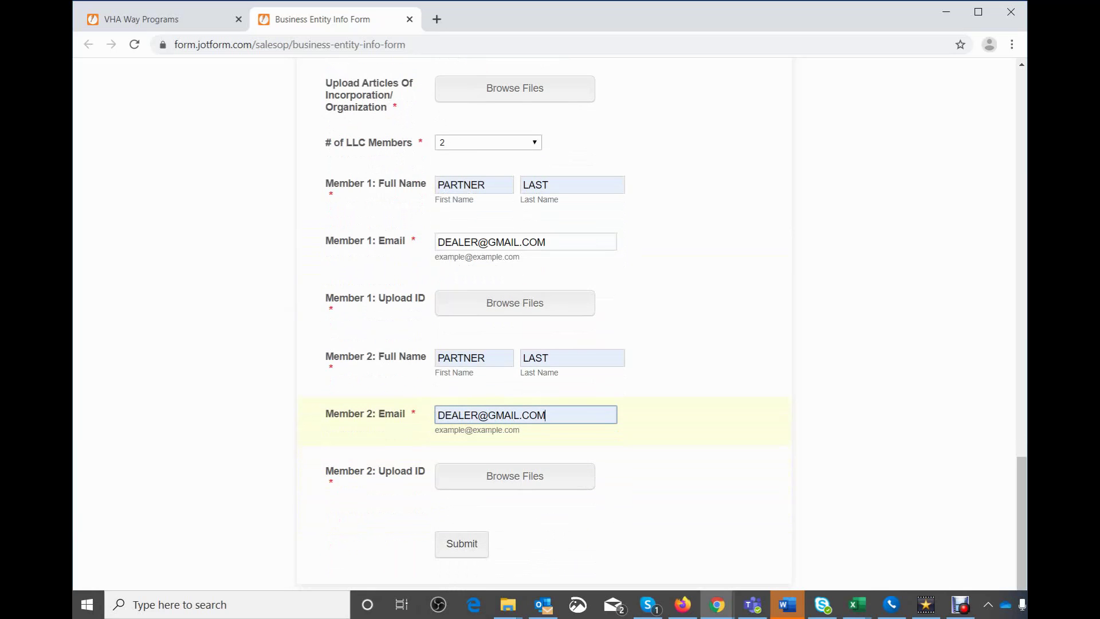
{"action": "scroll", "coordinate": [516, 475], "scroll_direction": "up", "scroll_amount": 3}
{"action": "scroll", "coordinate": [544, 323], "scroll_direction": "down", "scroll_amount": 3}
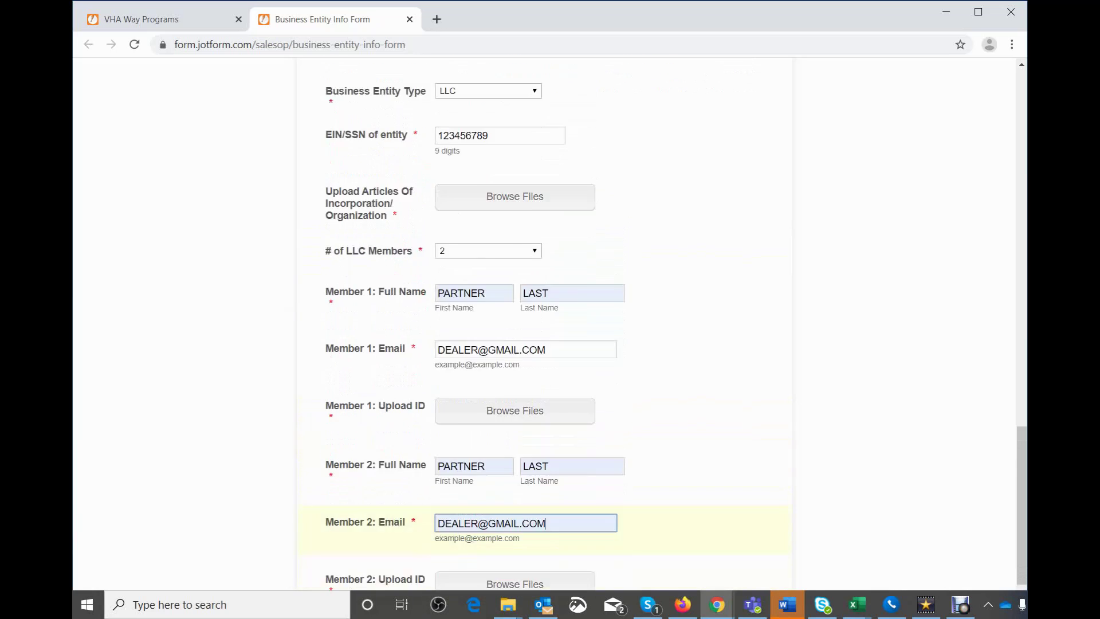